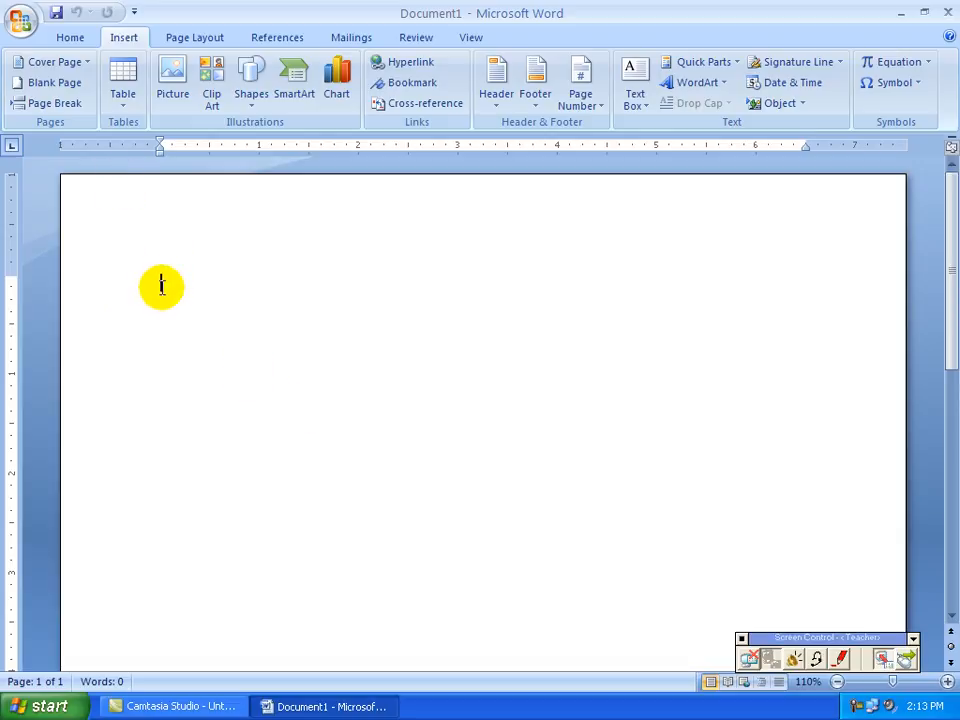
Step: Insert a table of four columns and six rows at the start of the blank document
{"action": "left_click", "coordinate": [124, 110]}
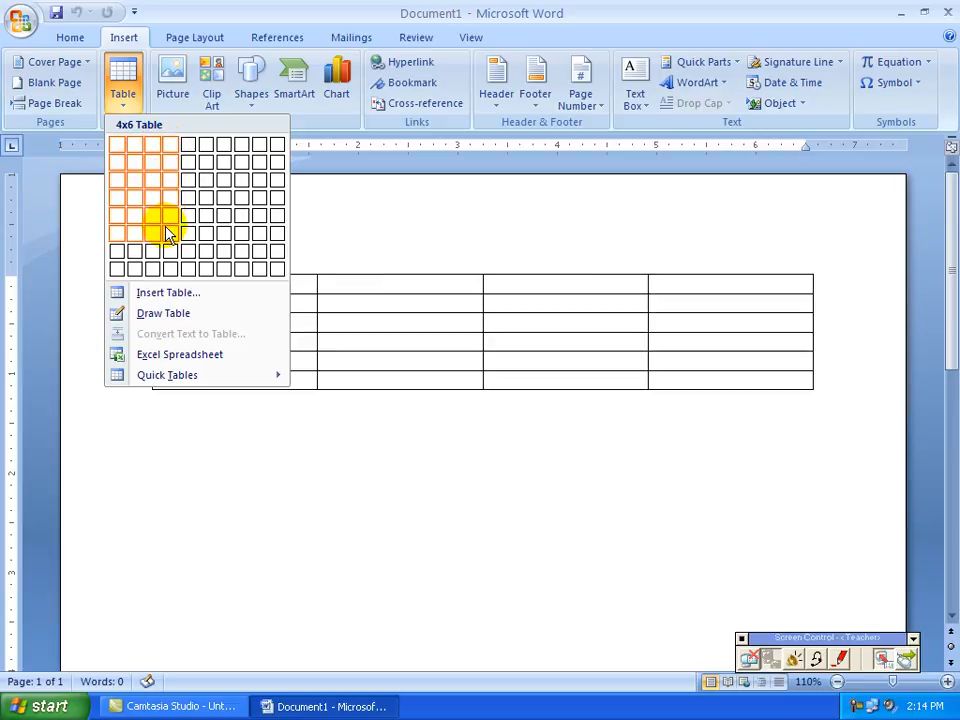
{"action": "left_click", "coordinate": [166, 231]}
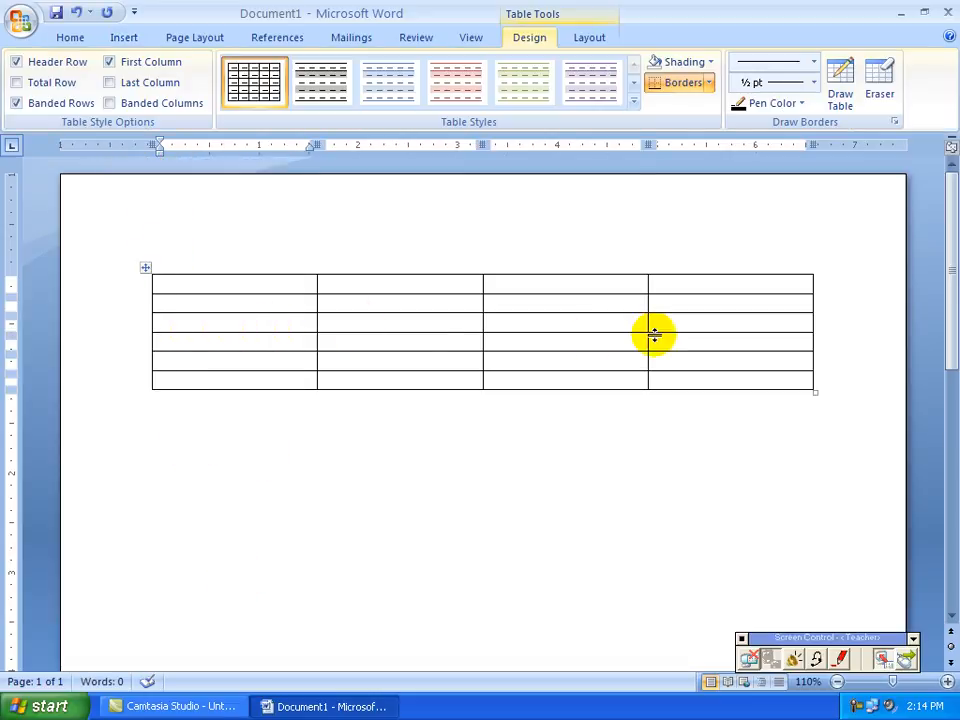
{"action": "left_click_drag", "start_coordinate": [276, 281], "coordinate": [284, 384]}
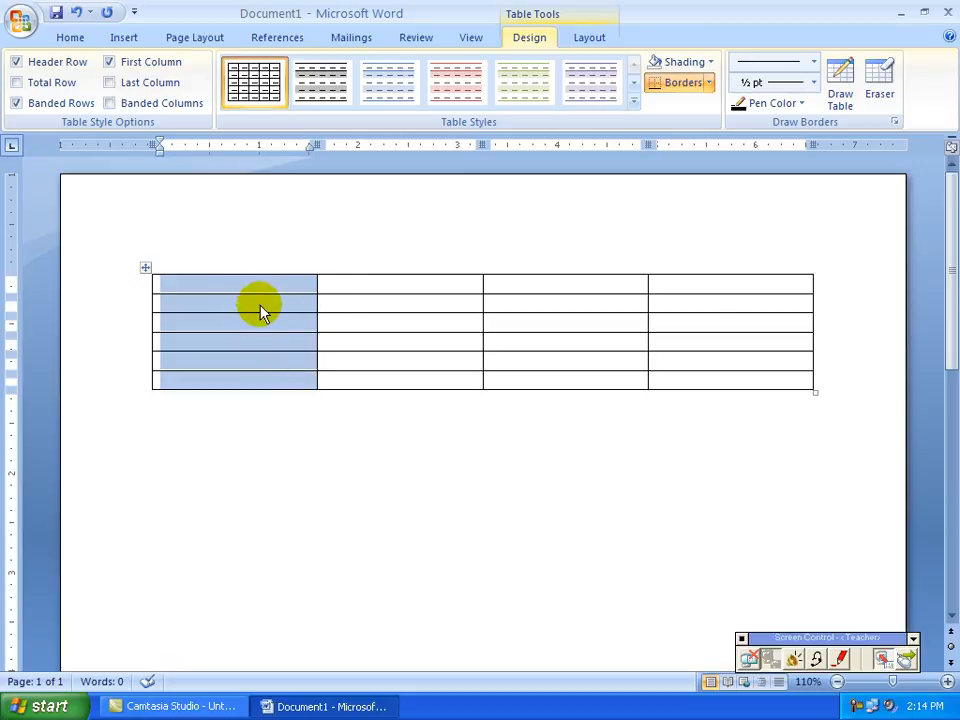
{"action": "left_click_drag", "start_coordinate": [266, 303], "coordinate": [287, 303]}
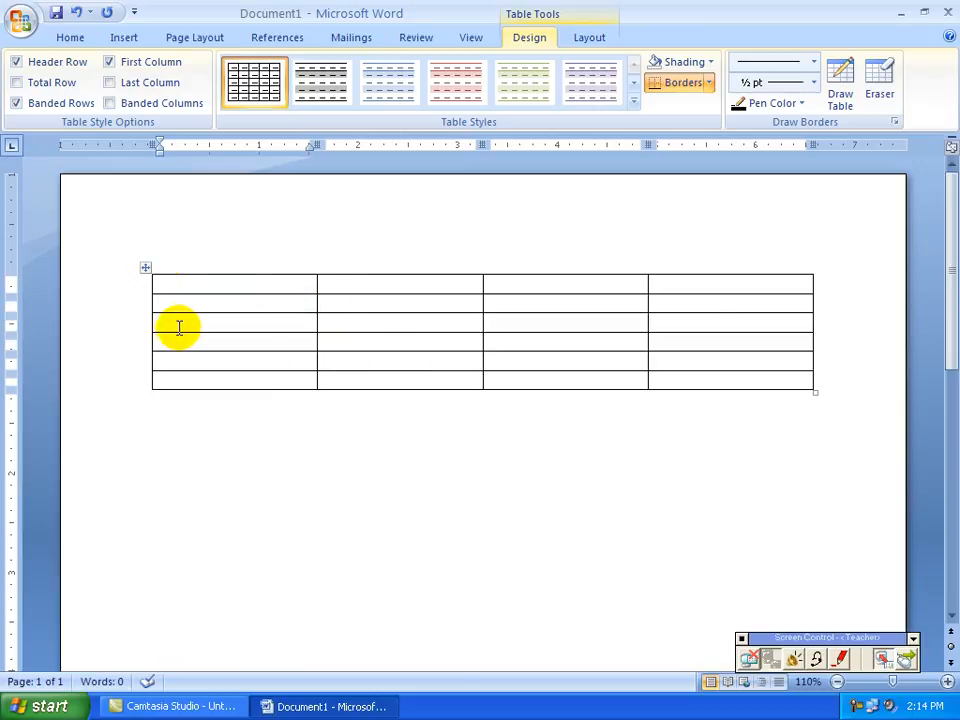
{"action": "left_click_drag", "start_coordinate": [223, 306], "coordinate": [821, 311]}
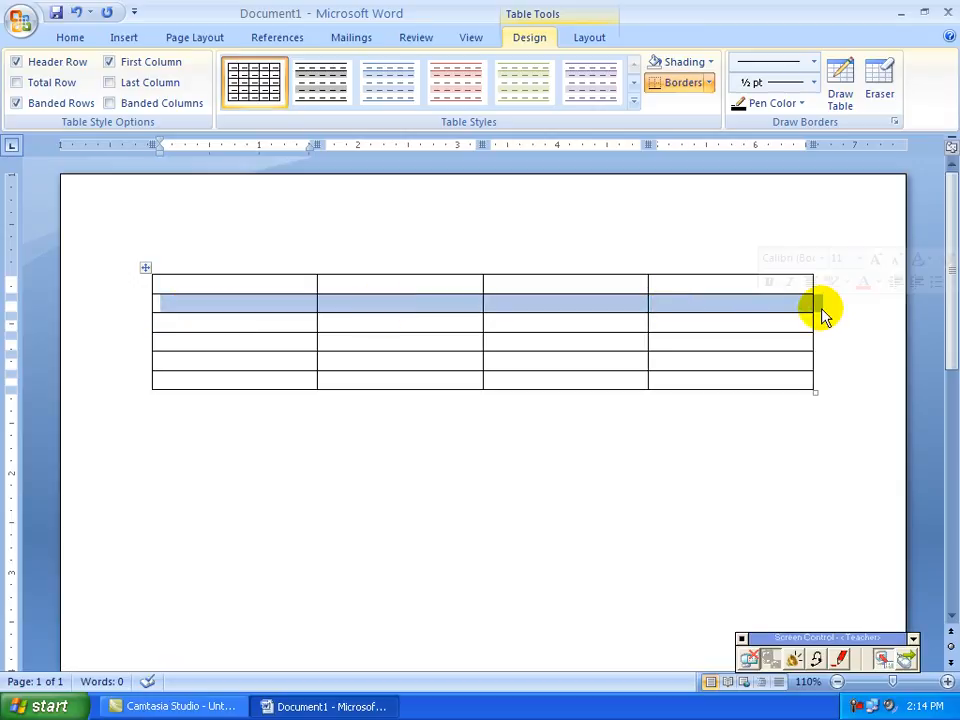
{"action": "left_click", "coordinate": [688, 446]}
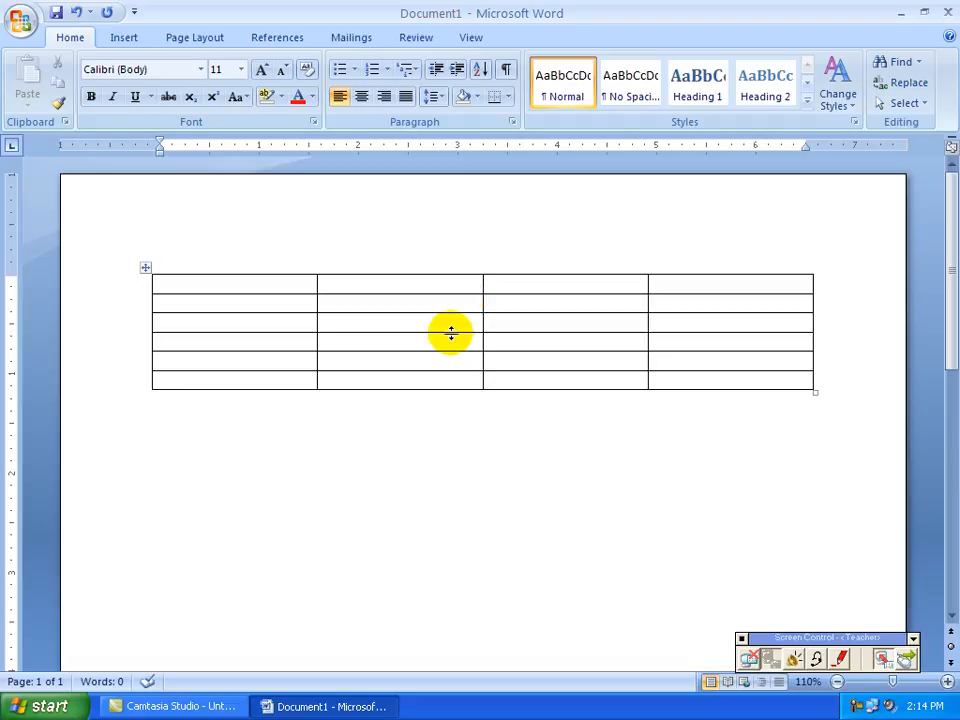
{"action": "left_click", "coordinate": [347, 304]}
{"action": "left_click", "coordinate": [353, 326]}
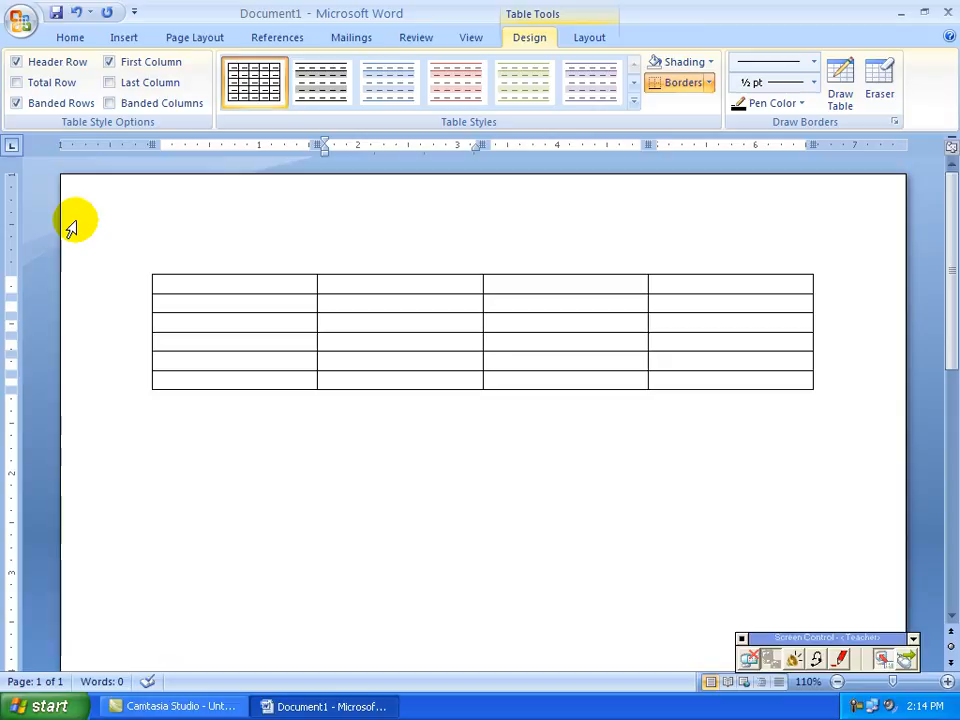
Step: Add a blank line below the first table and insert a second table with 4 columns and 5 rows there
{"action": "left_click", "coordinate": [122, 40]}
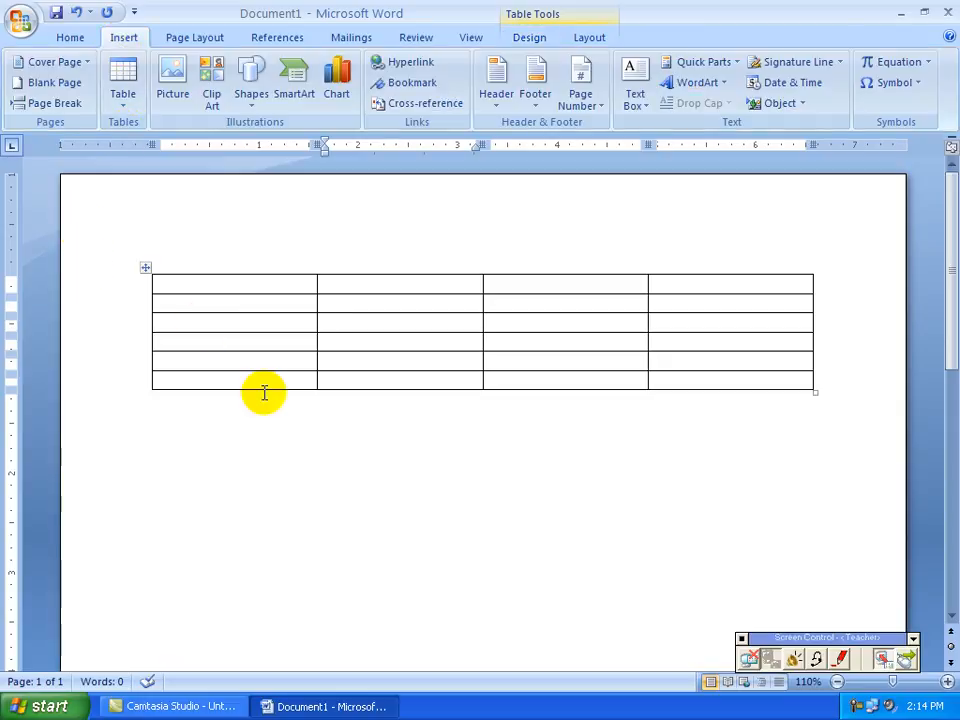
{"action": "left_click", "coordinate": [430, 455]}
{"action": "key", "text": "Return"}
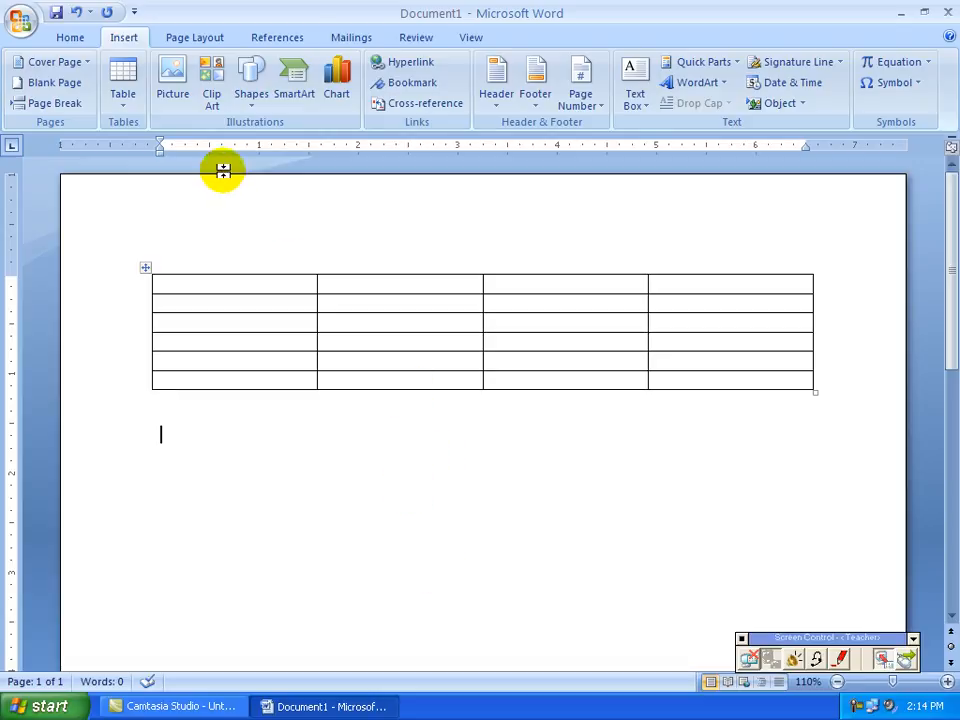
{"action": "left_click", "coordinate": [125, 106]}
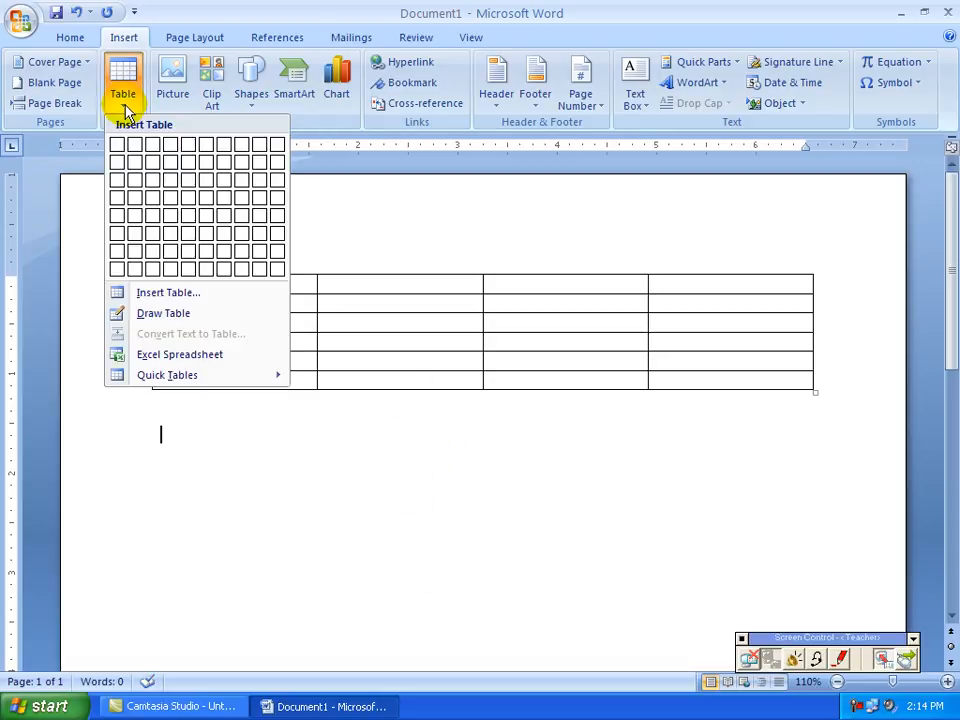
{"action": "left_click", "coordinate": [172, 296]}
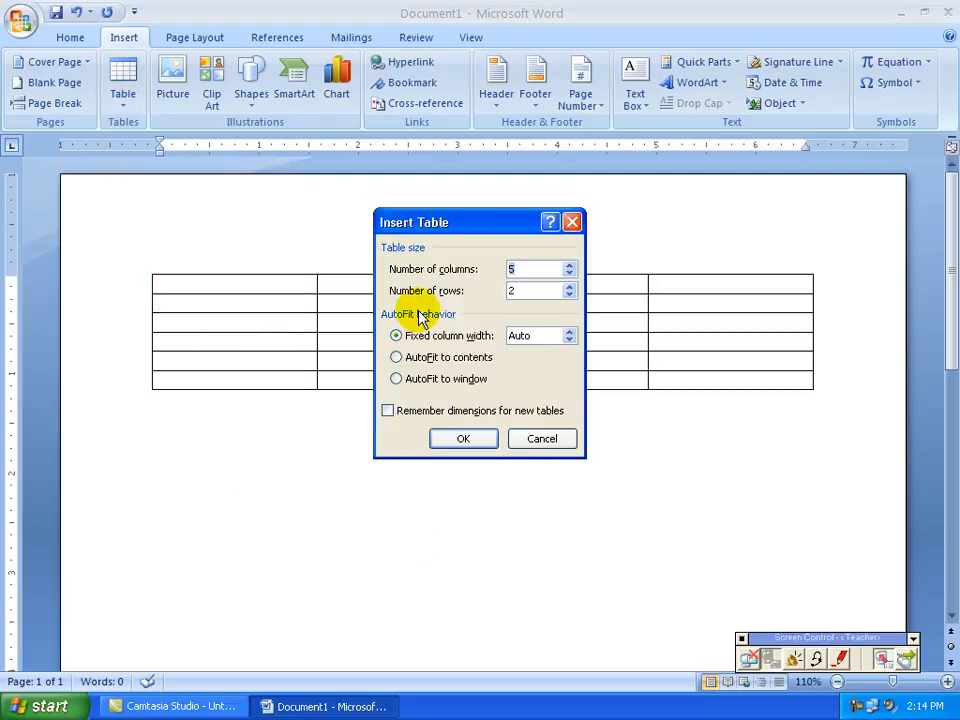
{"action": "type", "text": "4"}
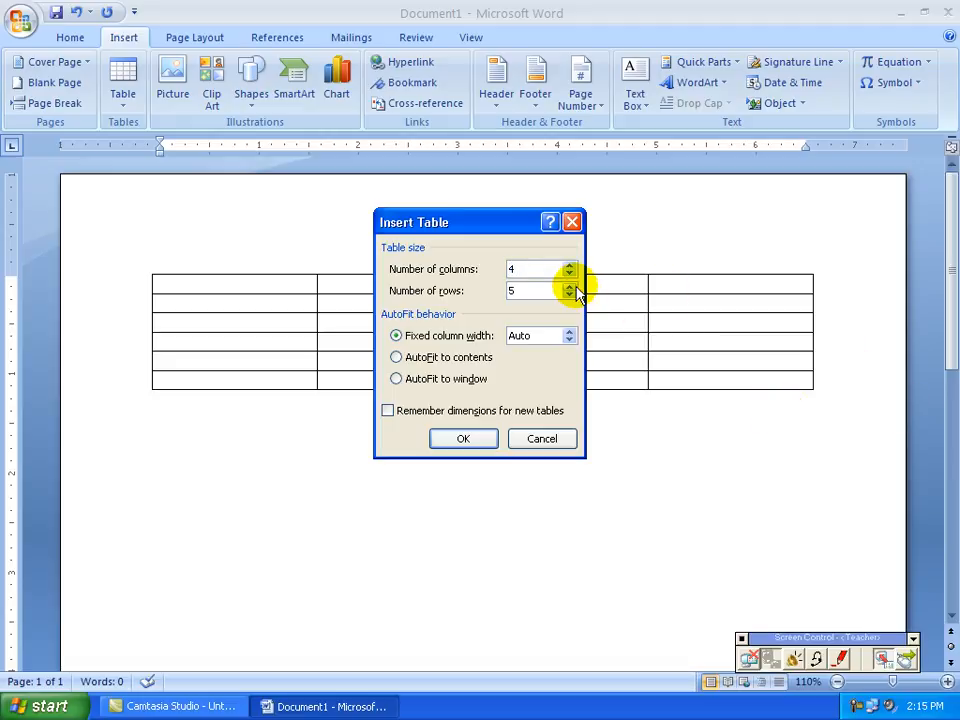
{"action": "left_click", "coordinate": [472, 440]}
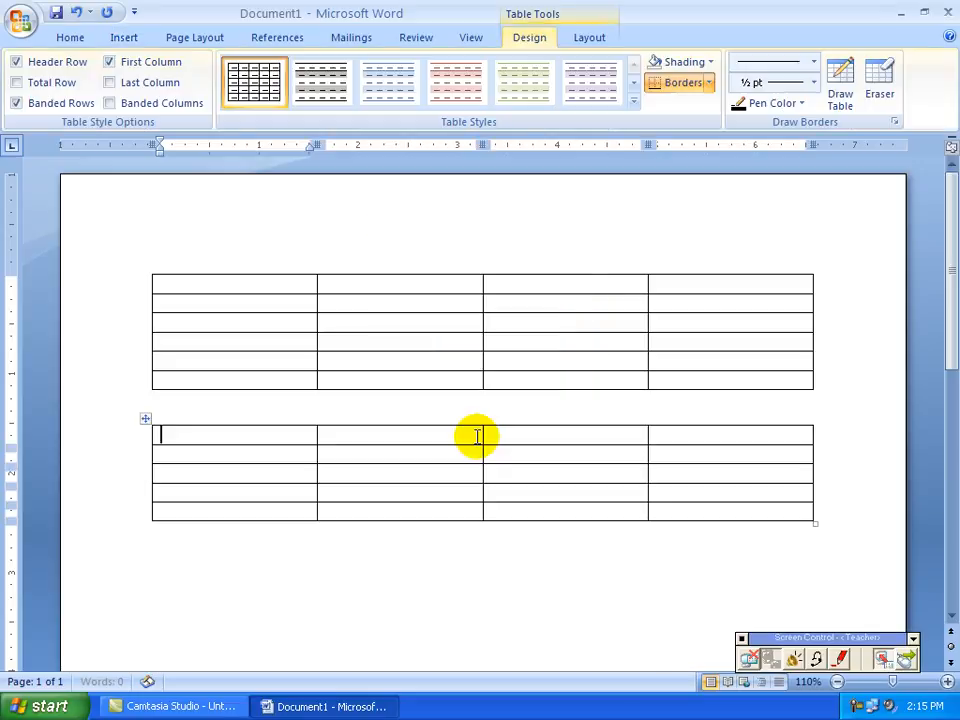
{"action": "left_click", "coordinate": [271, 444]}
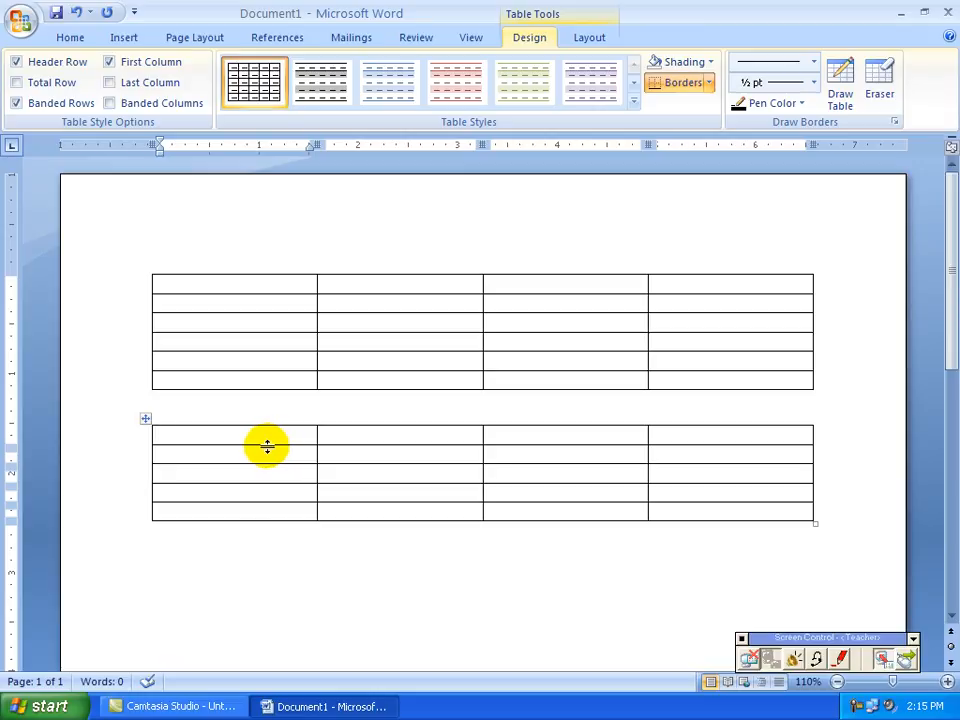
{"action": "left_click", "coordinate": [446, 609]}
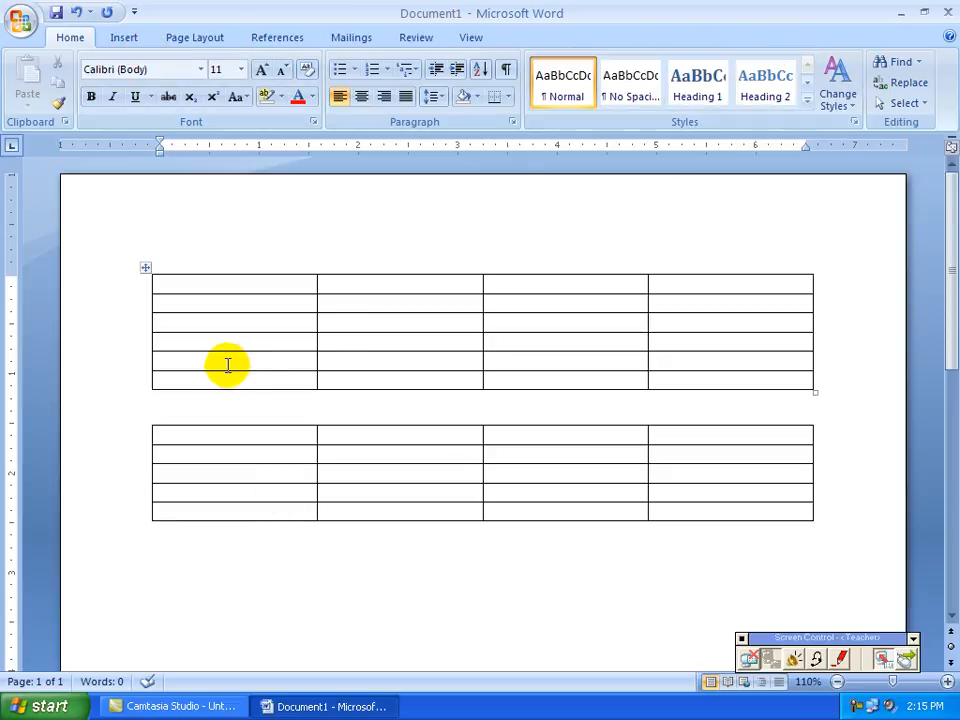
Step: Switch the second table's First Column style option off and on again, and enable Last Column
{"action": "left_click", "coordinate": [254, 473]}
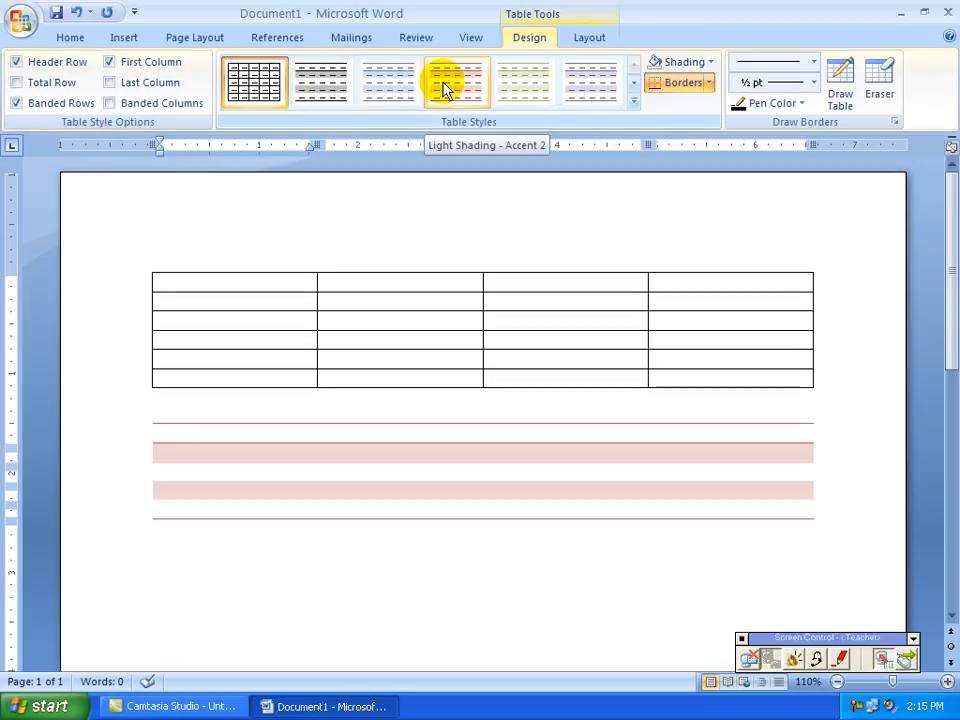
{"action": "left_click", "coordinate": [110, 62]}
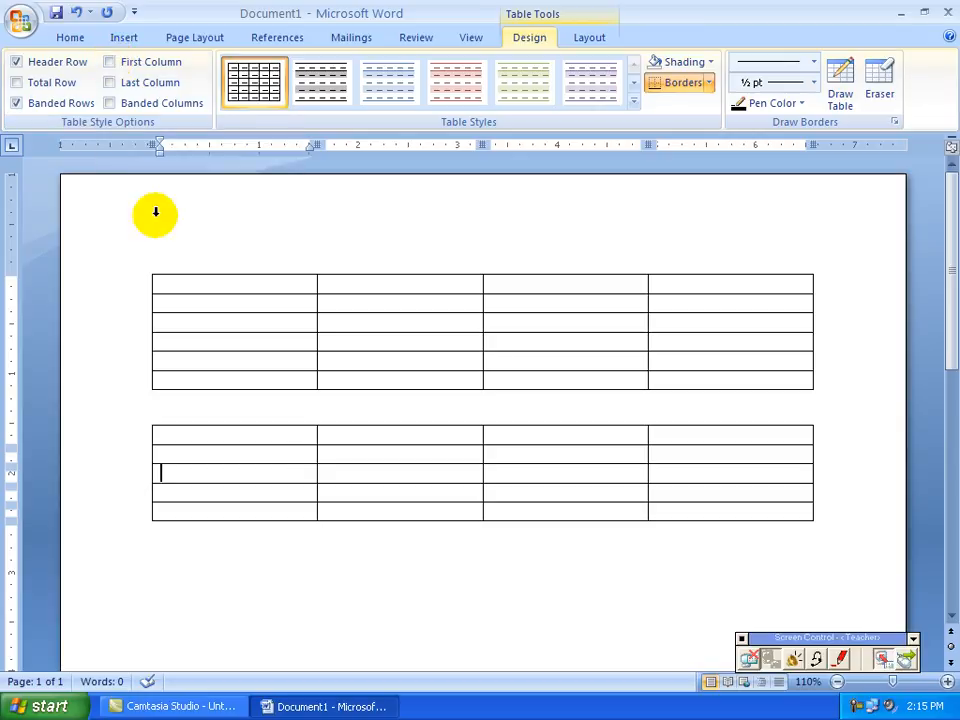
{"action": "left_click", "coordinate": [423, 451]}
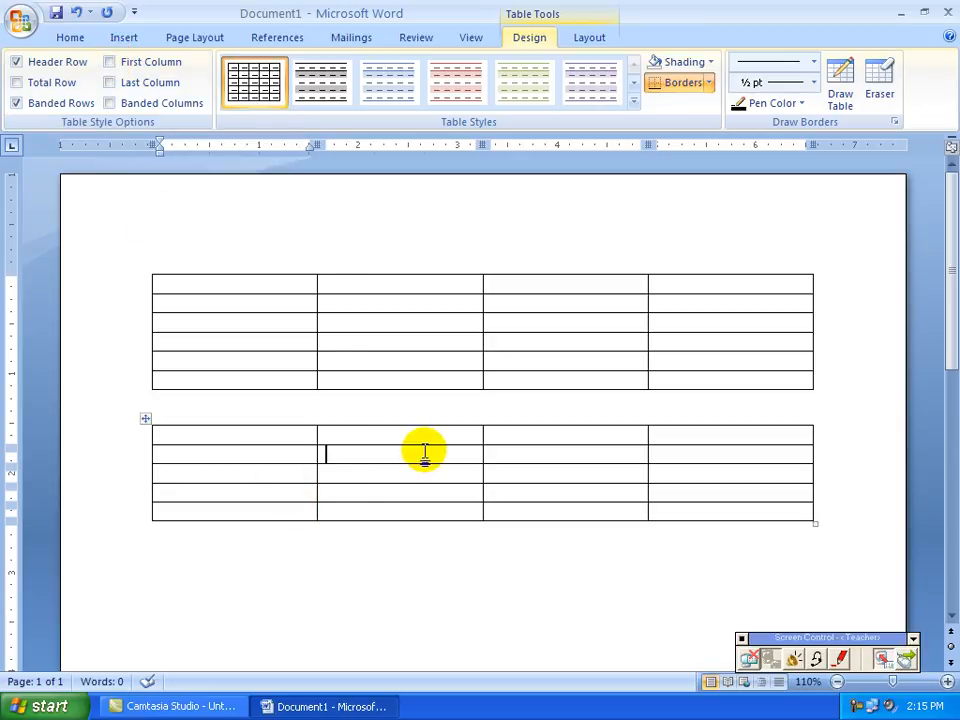
{"action": "left_click", "coordinate": [110, 63]}
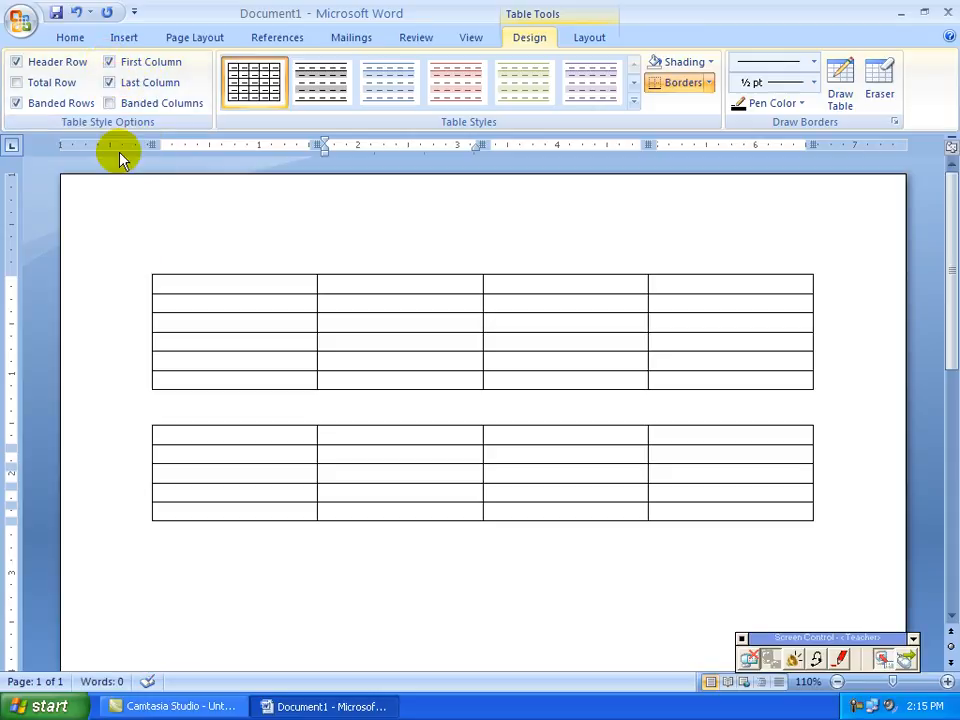
Step: Try the gray, blue, red and green light-shading styles on the second table, and apply the purple one
{"action": "left_click", "coordinate": [331, 599]}
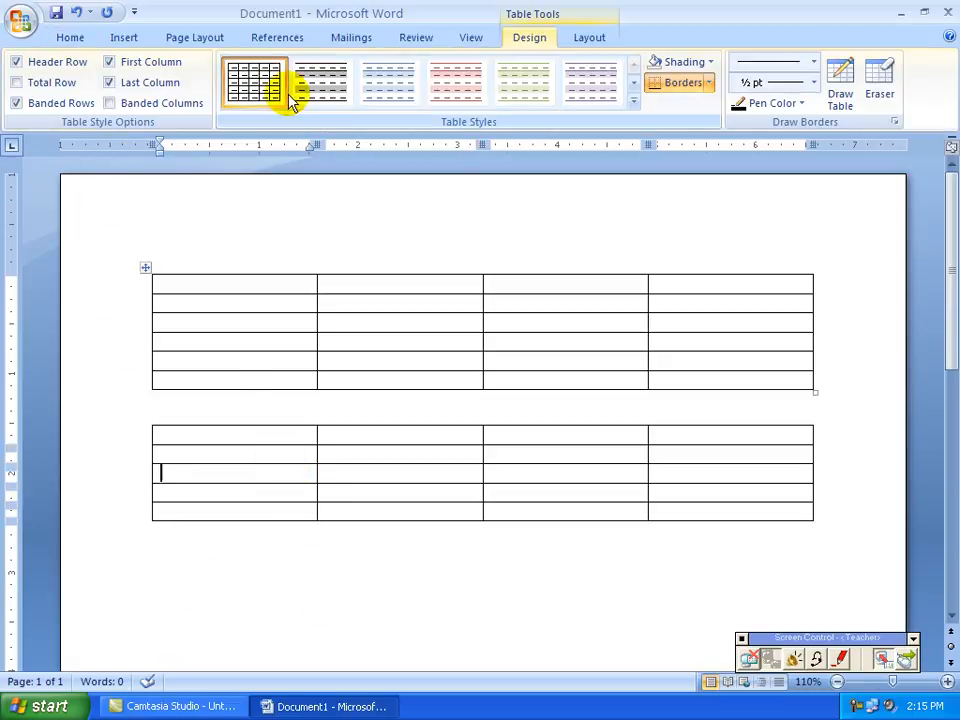
{"action": "left_click", "coordinate": [325, 90]}
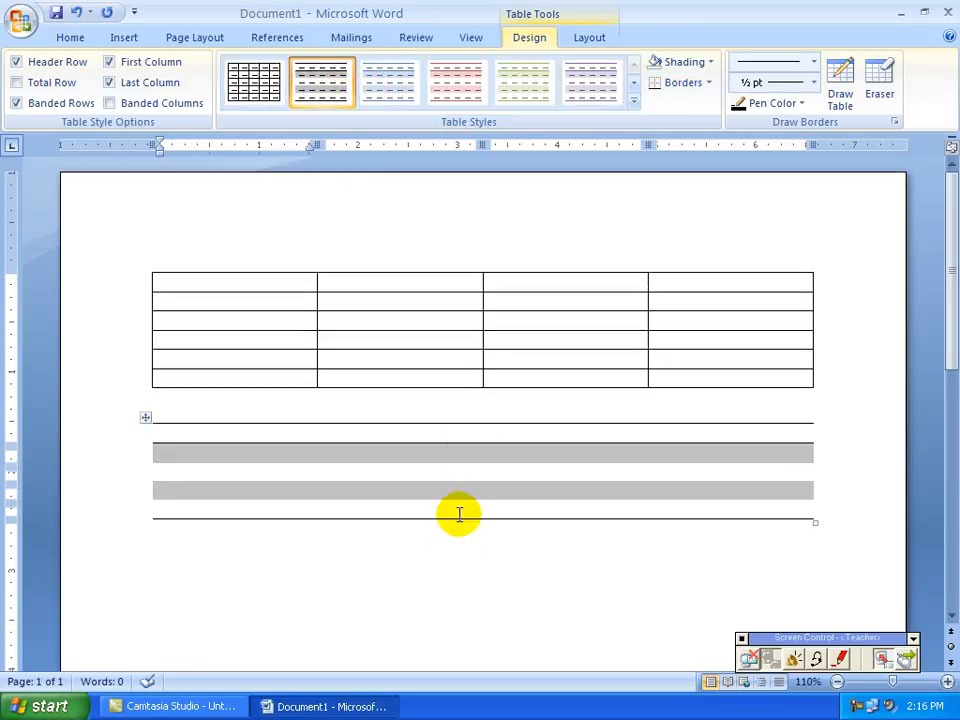
{"action": "left_click", "coordinate": [386, 81]}
{"action": "left_click", "coordinate": [446, 92]}
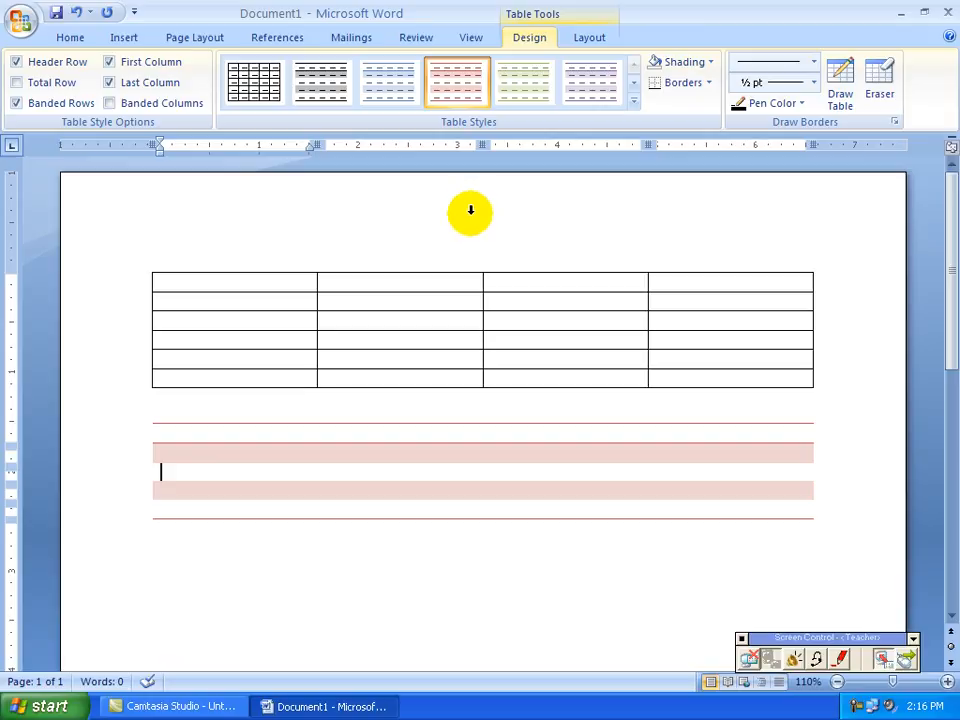
{"action": "left_click", "coordinate": [514, 90]}
{"action": "left_click", "coordinate": [591, 90]}
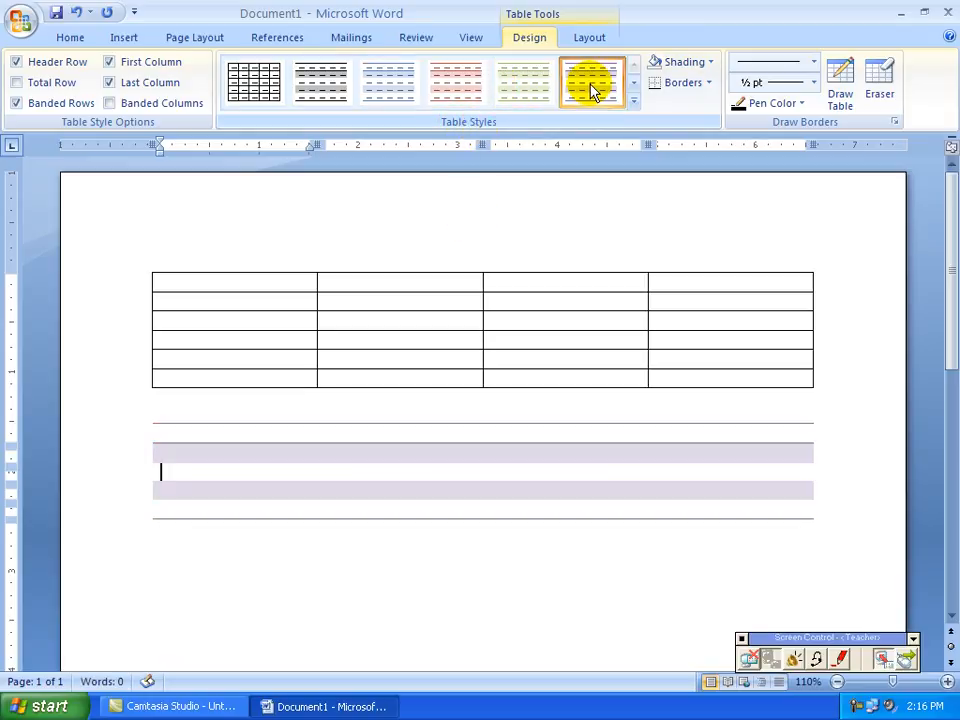
Step: Apply All Borders to the first cell of the second table's third row and to all four rows below its header
{"action": "left_click", "coordinate": [709, 84]}
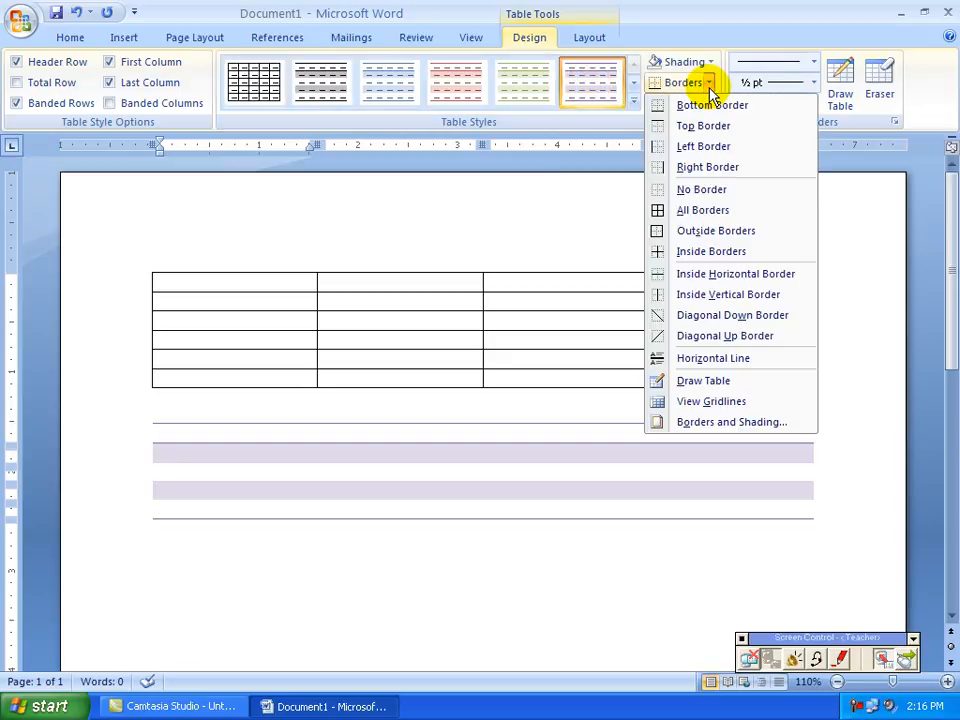
{"action": "left_click", "coordinate": [702, 210]}
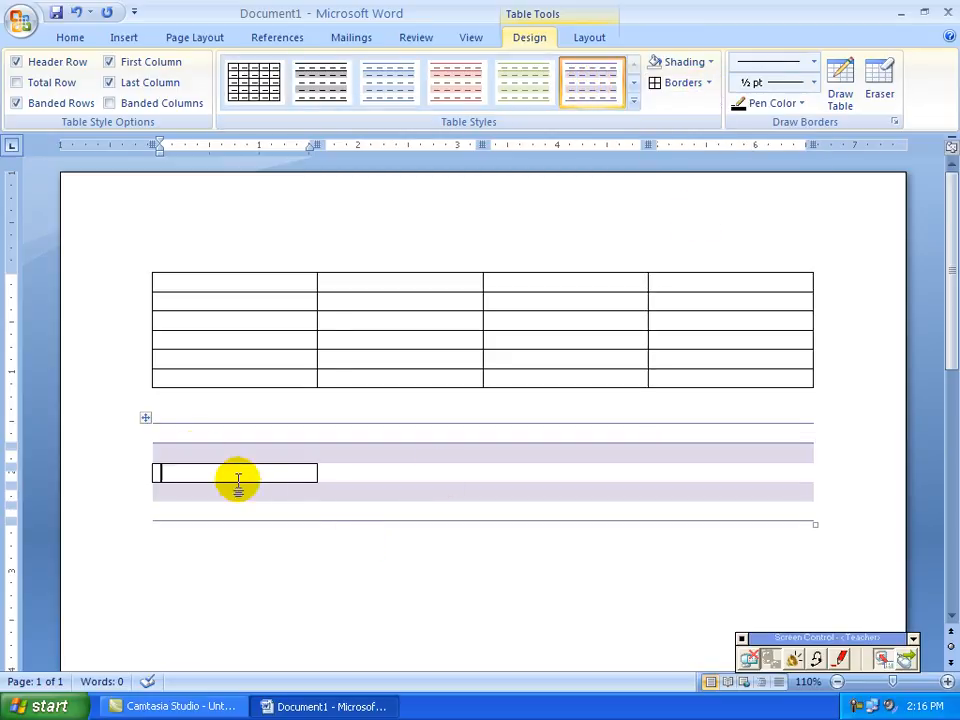
{"action": "left_click_drag", "start_coordinate": [195, 450], "coordinate": [740, 503]}
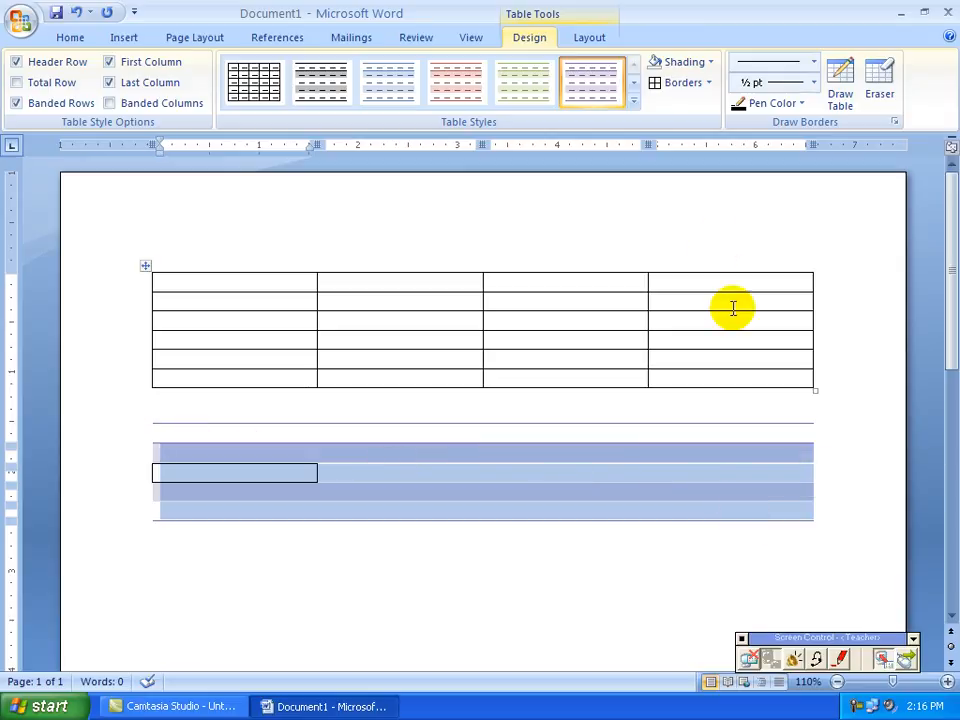
{"action": "left_click", "coordinate": [710, 84]}
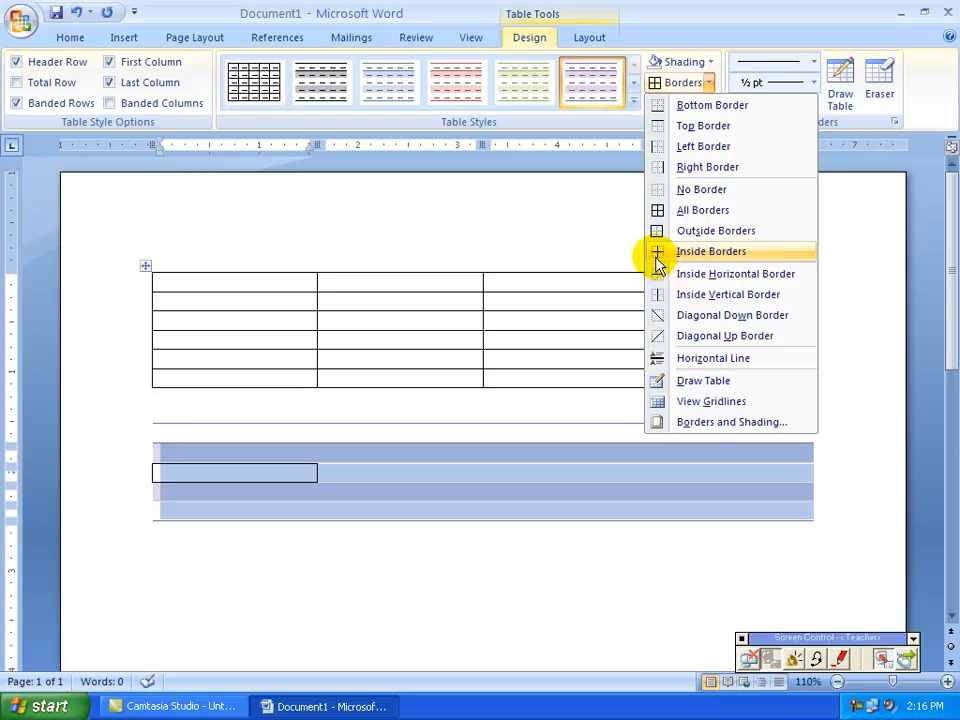
{"action": "left_click", "coordinate": [690, 210]}
{"action": "left_click", "coordinate": [617, 560]}
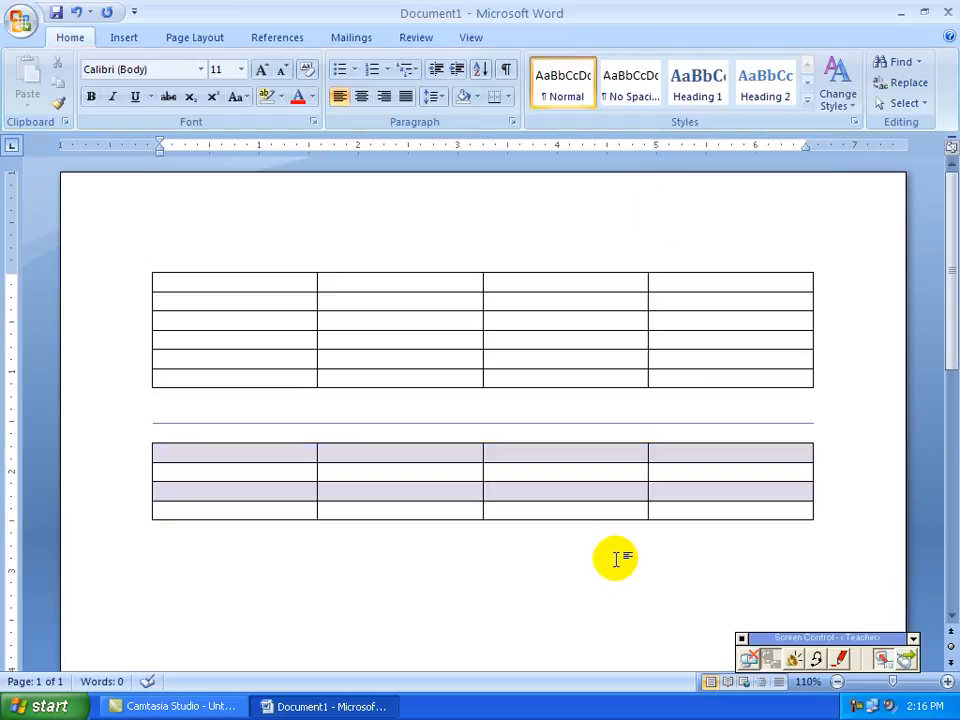
Step: Use Draw Table to split the second table's third and fourth columns below the header, and draw a box about 5.4 by 0.8 inches beneath it
{"action": "left_click_drag", "start_coordinate": [236, 454], "coordinate": [733, 504]}
{"action": "left_click", "coordinate": [529, 37]}
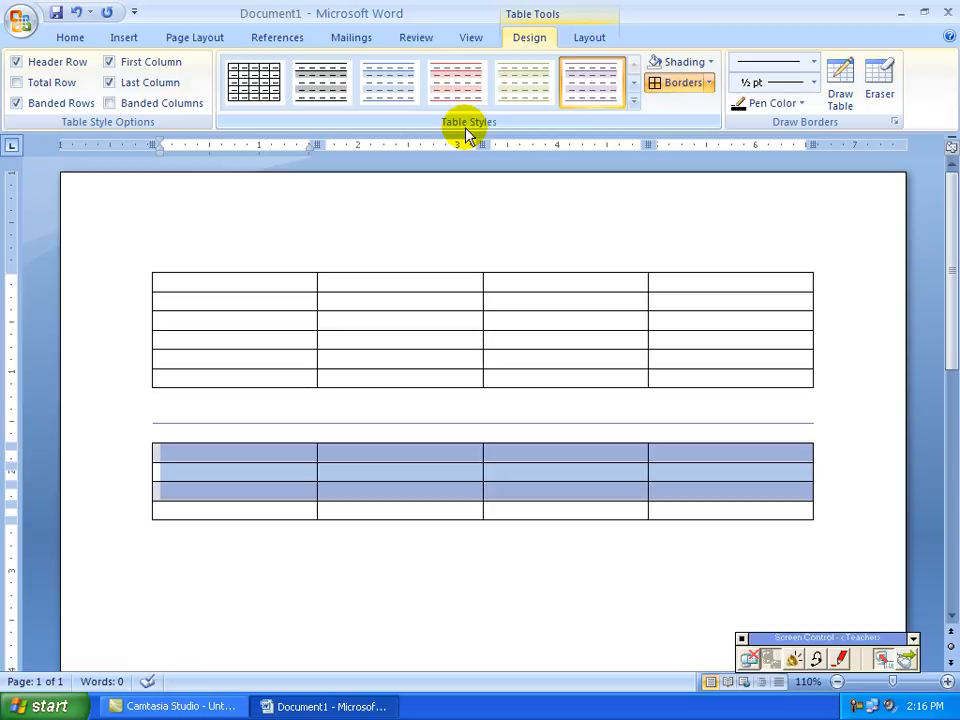
{"action": "left_click", "coordinate": [708, 84]}
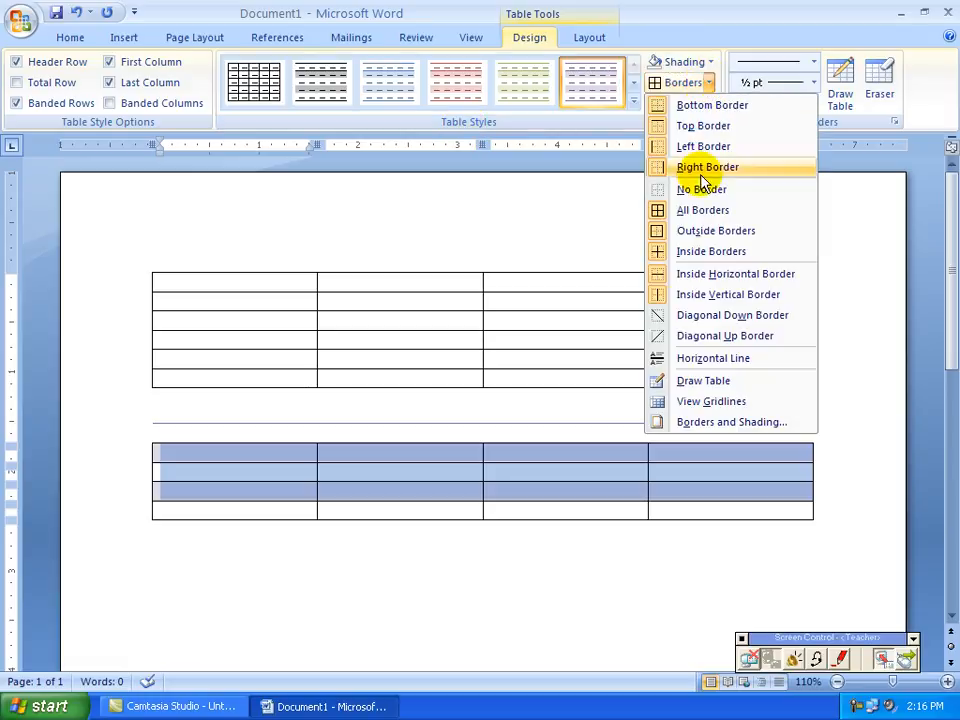
{"action": "left_click", "coordinate": [716, 388]}
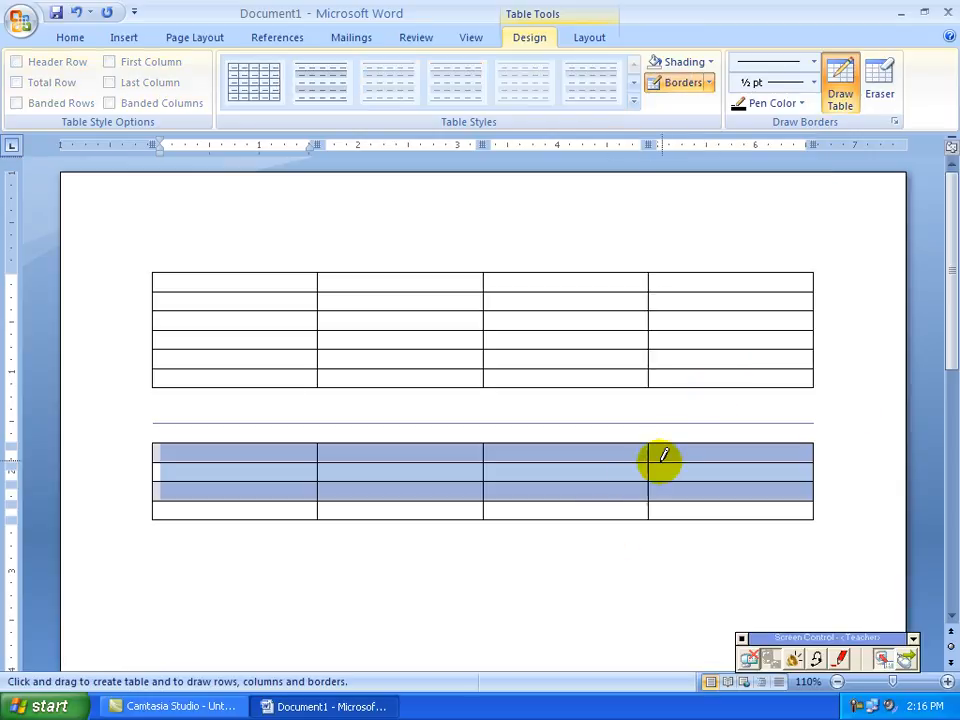
{"action": "left_click_drag", "start_coordinate": [703, 445], "coordinate": [705, 518]}
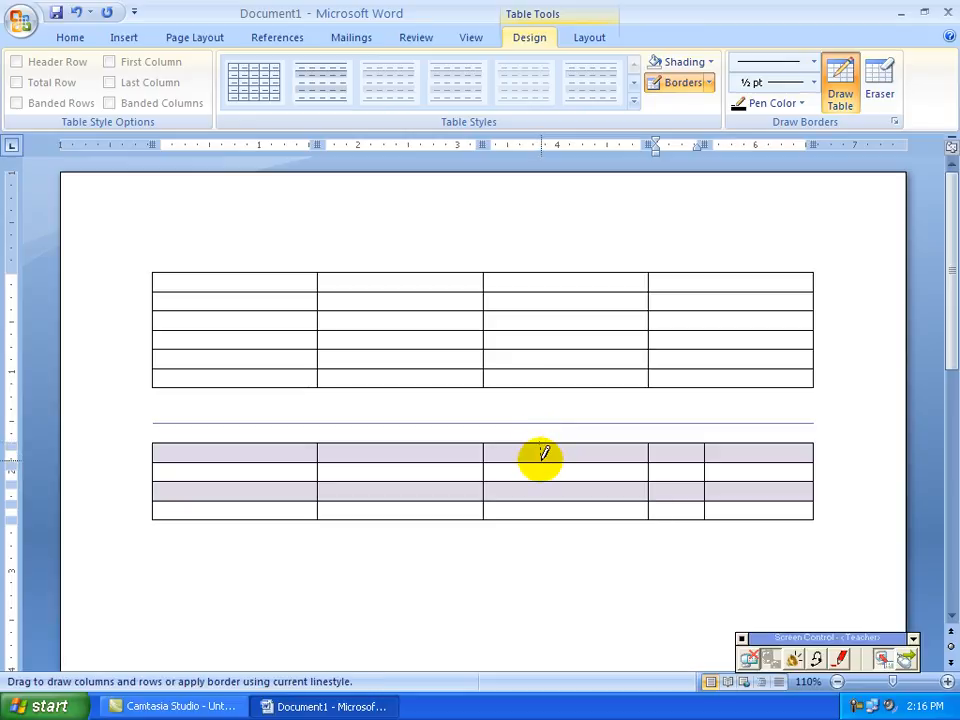
{"action": "left_click_drag", "start_coordinate": [557, 441], "coordinate": [558, 518]}
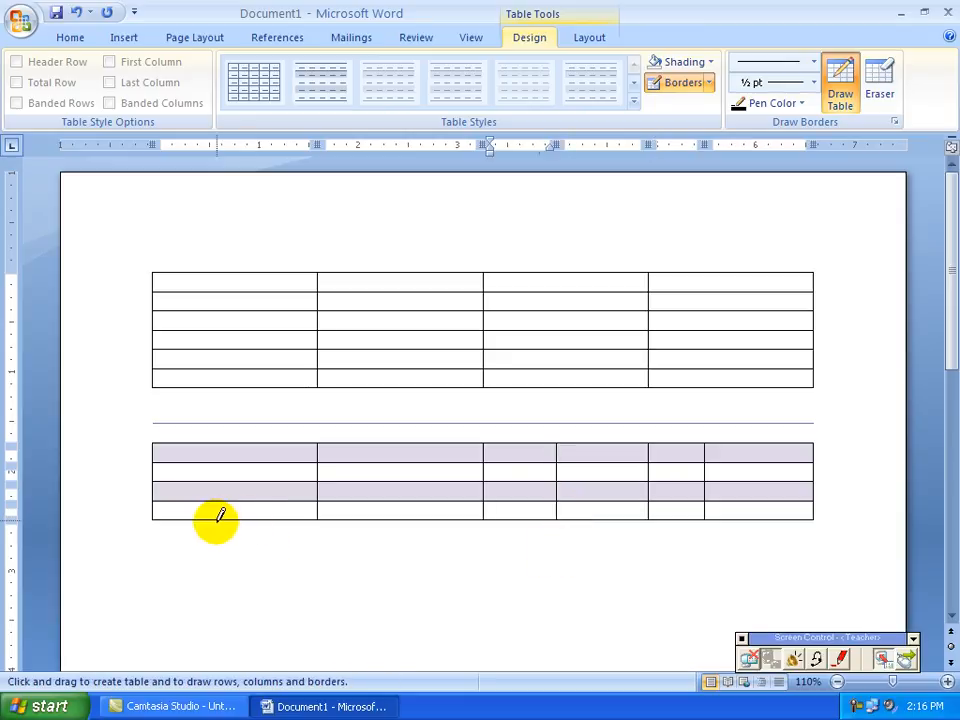
{"action": "mouse_move", "coordinate": [208, 519]}
{"action": "left_mouse_down"}
{"action": "mouse_move", "coordinate": [249, 576]}
{"action": "mouse_move", "coordinate": [746, 599]}
{"action": "left_mouse_up"}
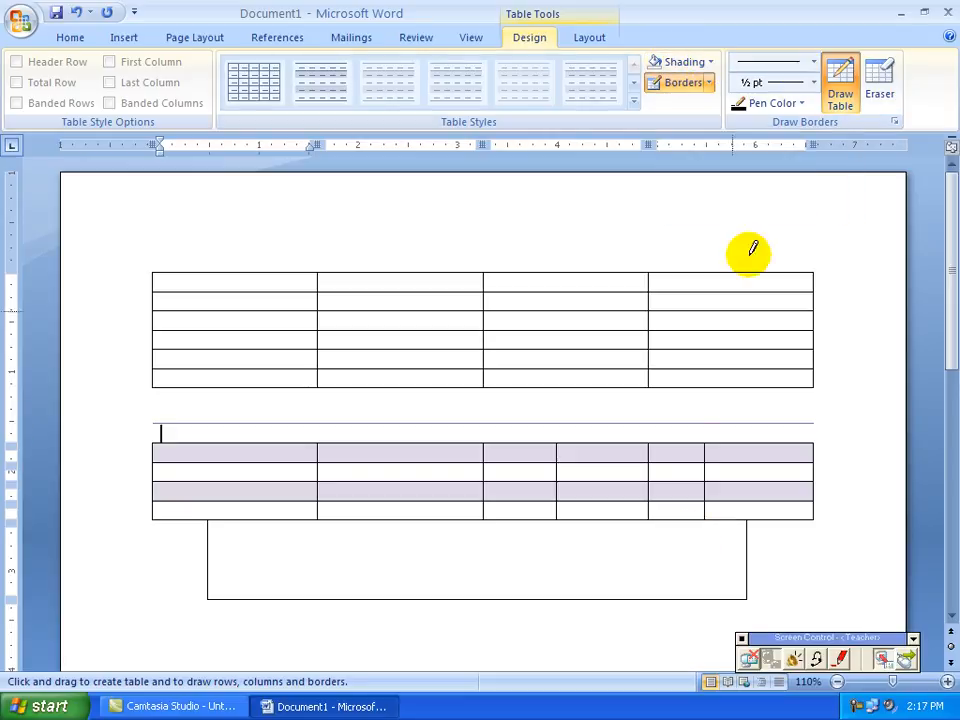
Step: Draw a vertical 3 pt thick-and-thin double line through the box beneath the second table and up into its last row
{"action": "left_click", "coordinate": [813, 64]}
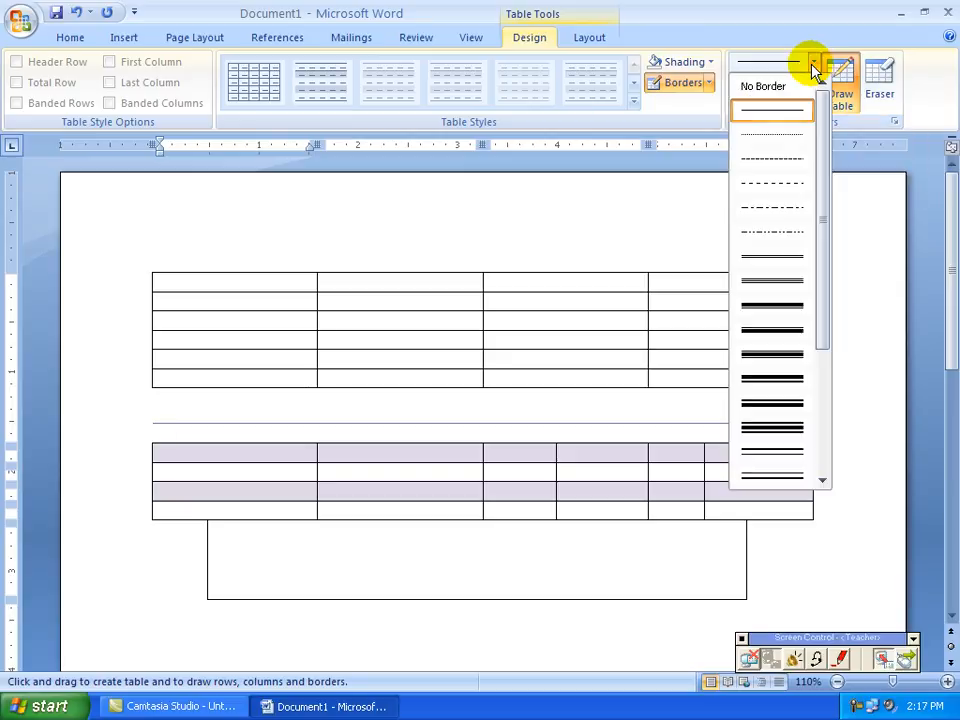
{"action": "left_click", "coordinate": [804, 334]}
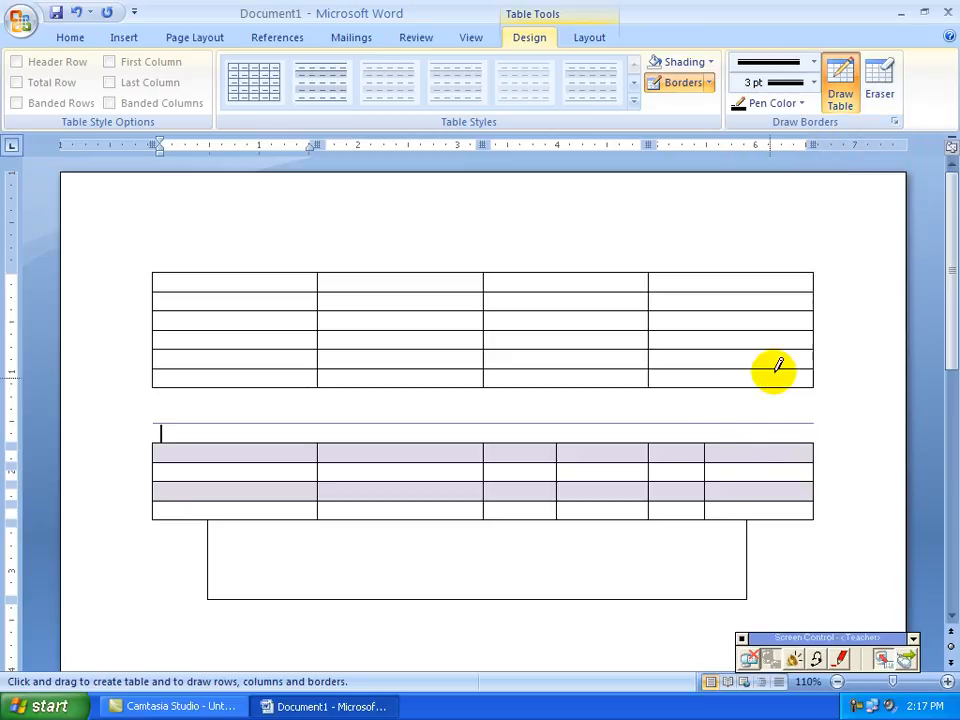
{"action": "left_click_drag", "start_coordinate": [449, 506], "coordinate": [452, 548]}
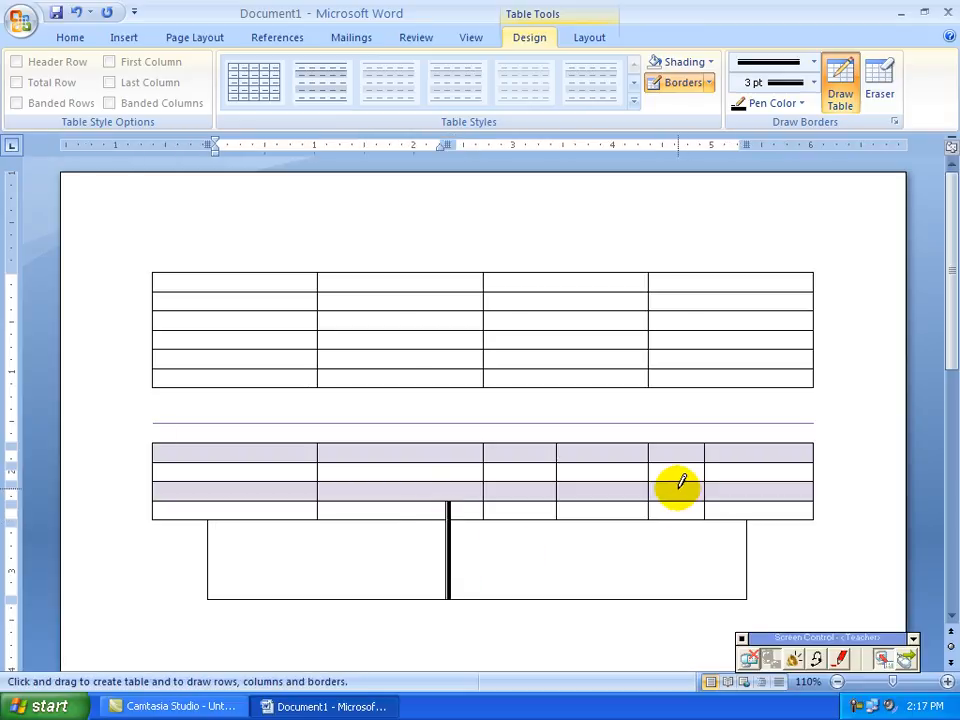
Step: Erase the cell borders in the narrow third column of the second table and the thick vertical line through the box beneath
{"action": "left_click", "coordinate": [880, 78]}
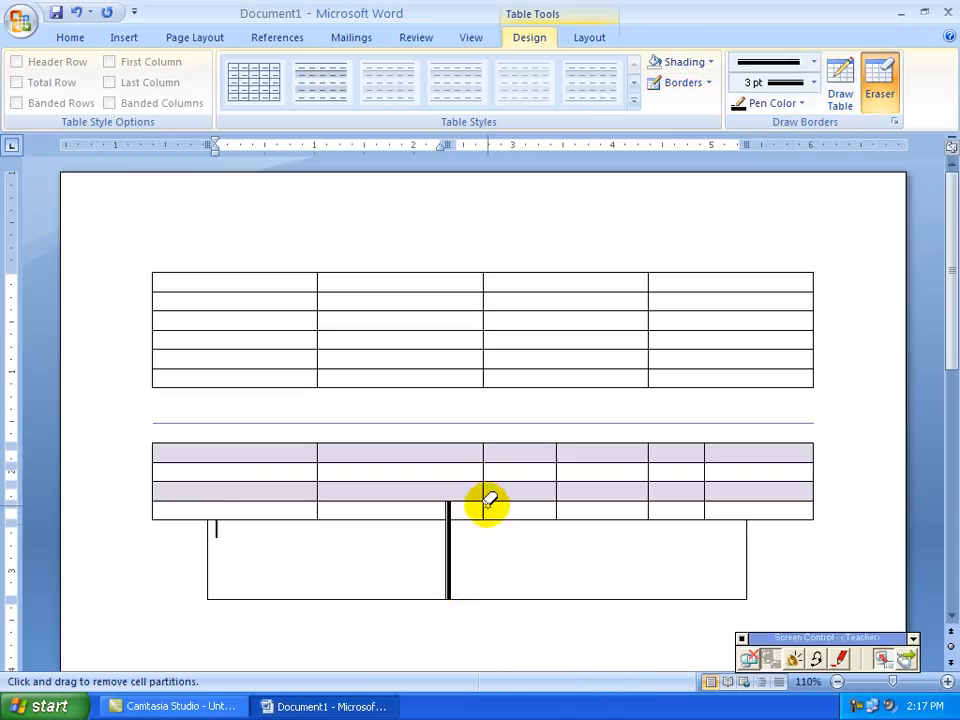
{"action": "left_click_drag", "start_coordinate": [487, 517], "coordinate": [488, 446]}
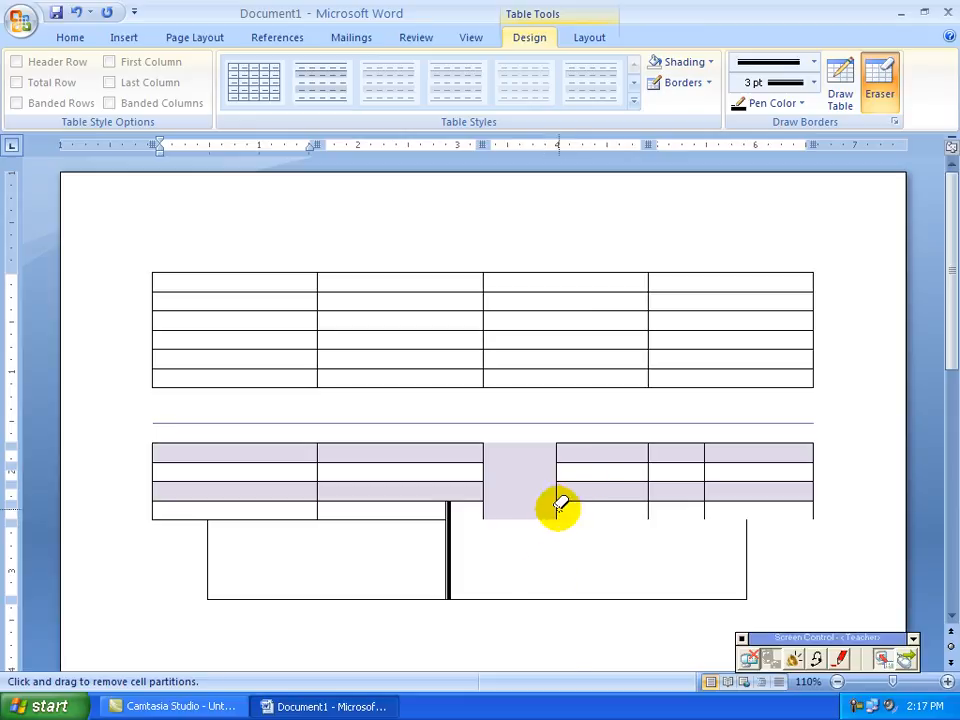
{"action": "left_click", "coordinate": [447, 505]}
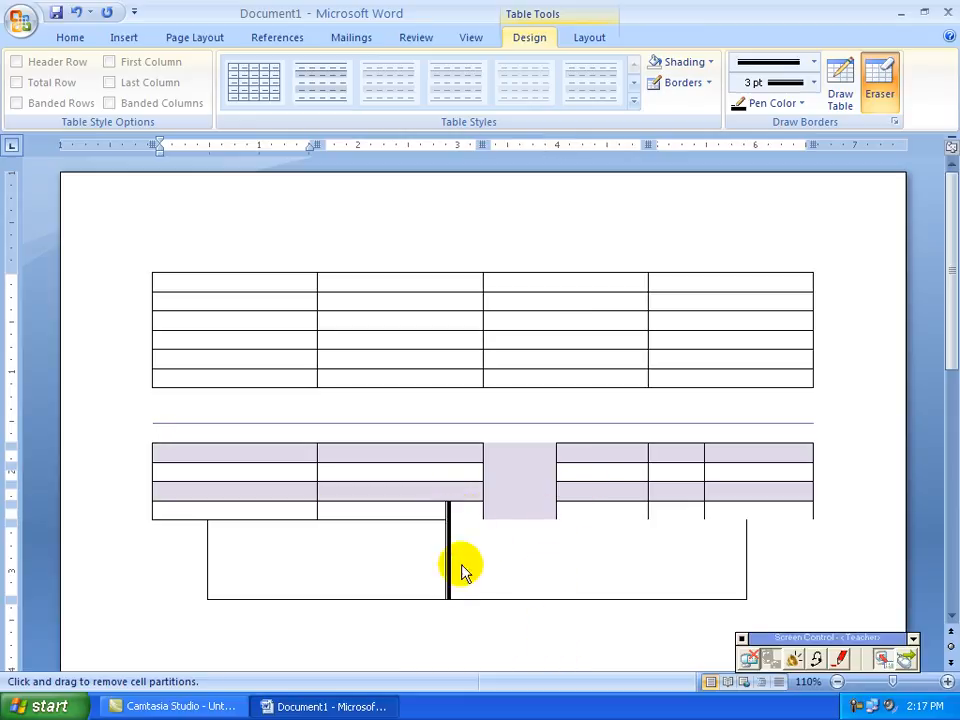
Step: Draw a black 3 pt thick-and-thin vertical line through all rows of the first table's third column
{"action": "left_click", "coordinate": [841, 96]}
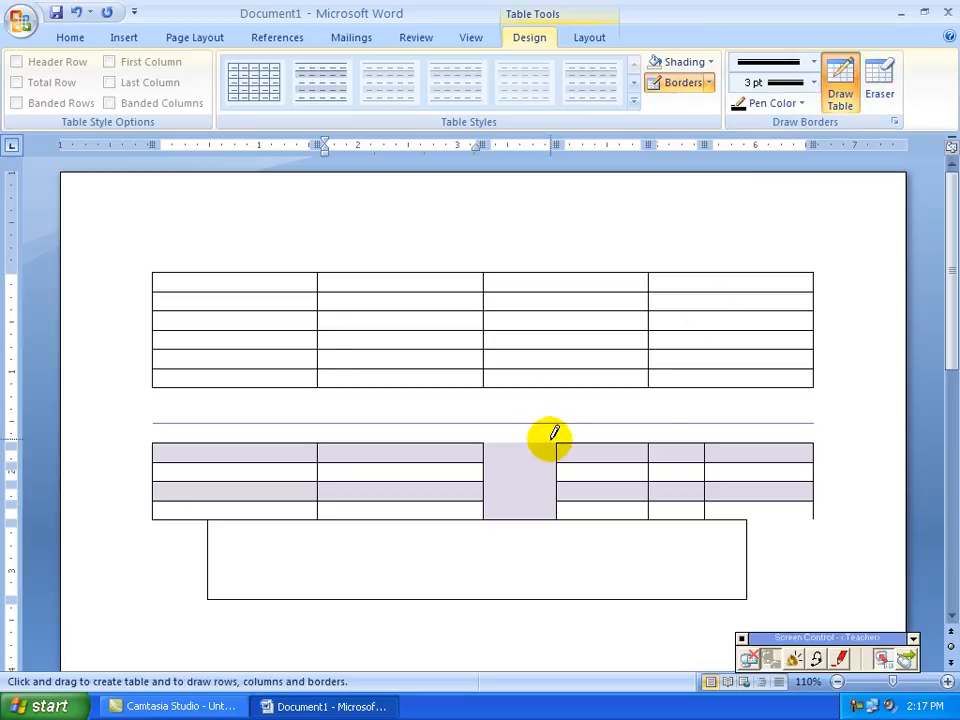
{"action": "left_click_drag", "start_coordinate": [542, 386], "coordinate": [544, 283]}
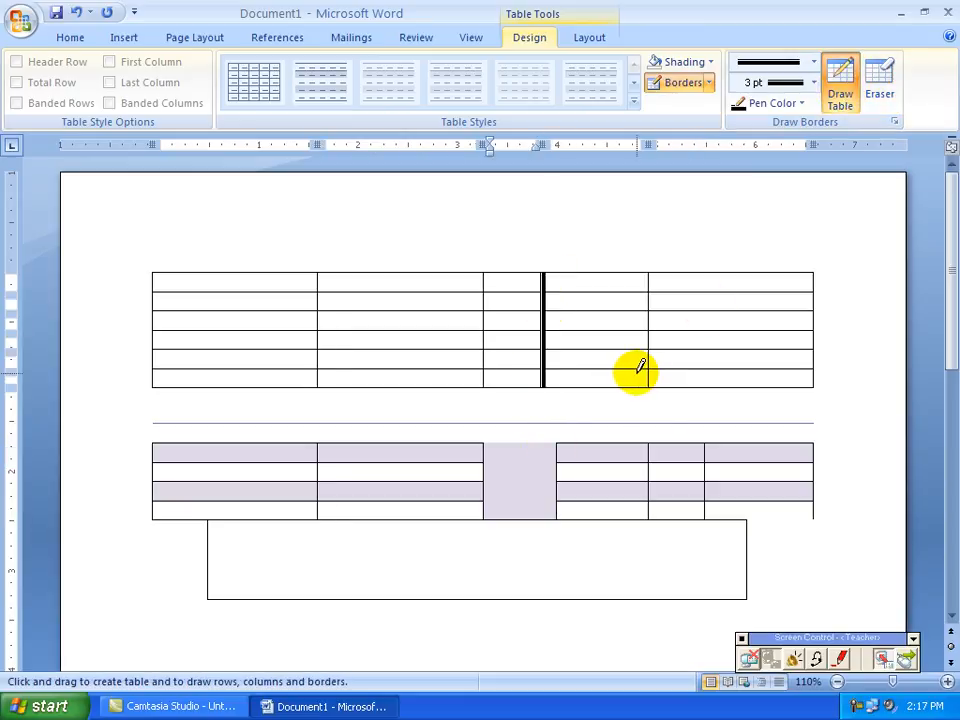
{"action": "left_click_drag", "start_coordinate": [491, 372], "coordinate": [491, 386]}
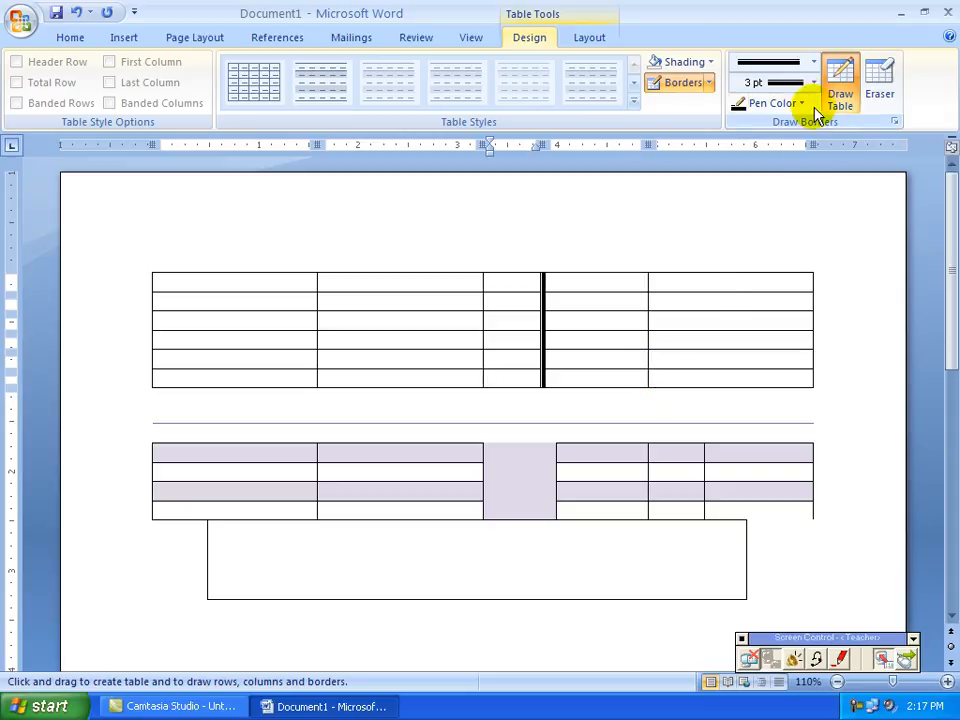
Step: Change the pen color to light blue, draw a vertical line through the first table's second column, and stop drawing
{"action": "left_click", "coordinate": [801, 105]}
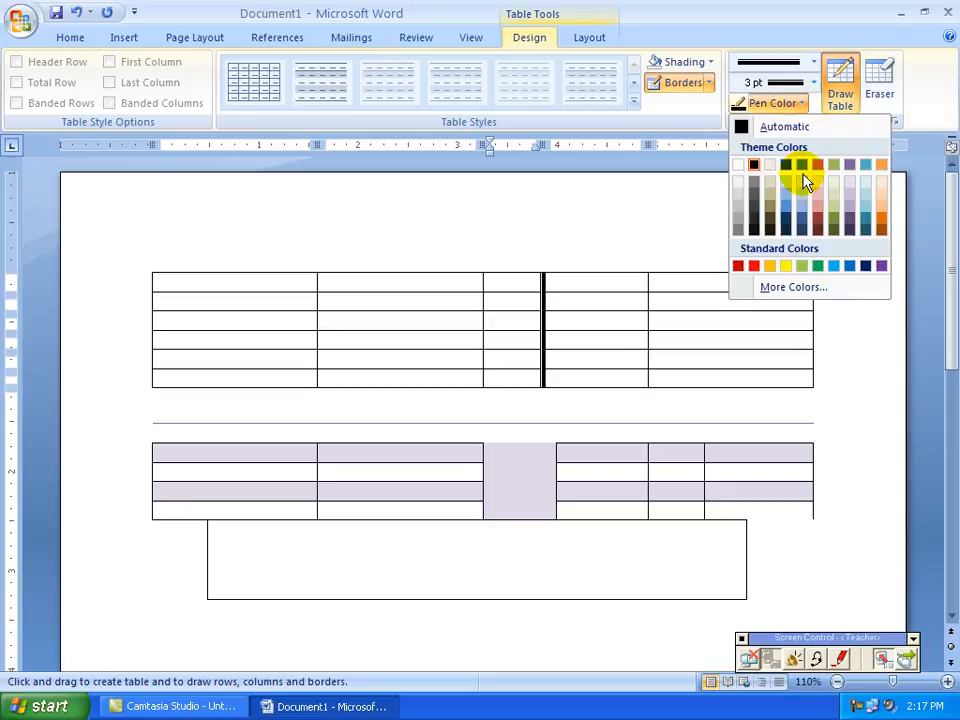
{"action": "left_click", "coordinate": [803, 214]}
{"action": "left_click_drag", "start_coordinate": [402, 272], "coordinate": [403, 386]}
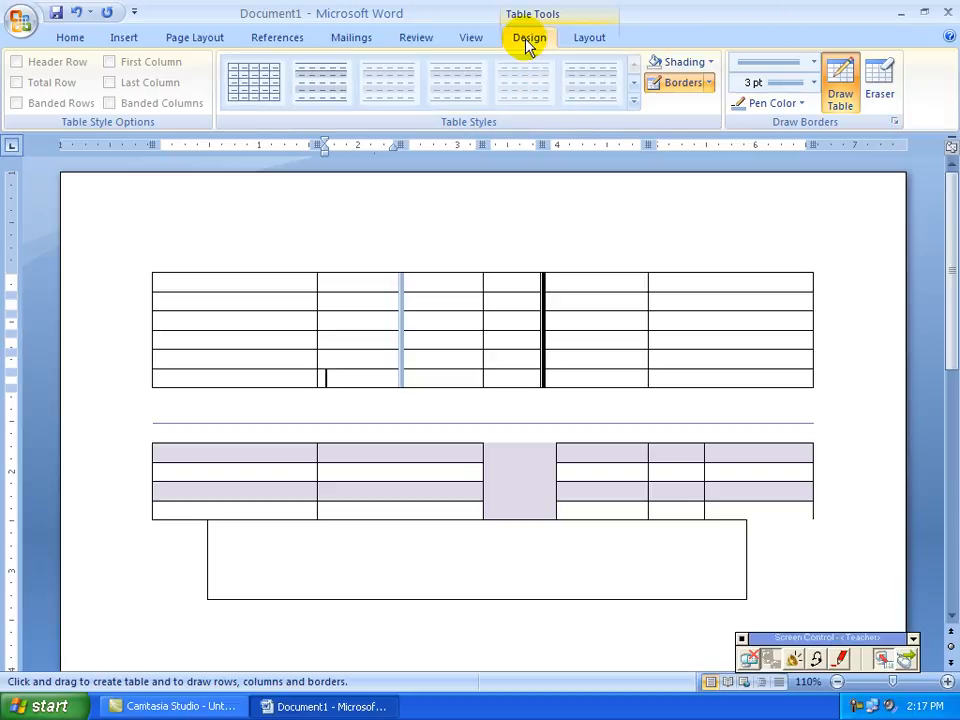
{"action": "left_click", "coordinate": [678, 650]}
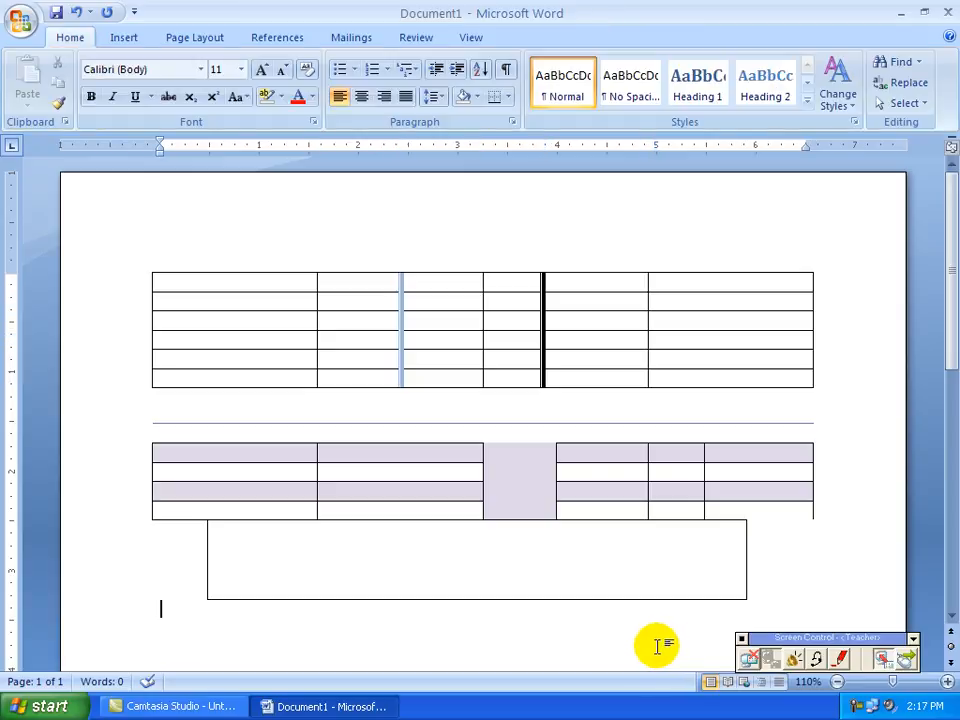
{"action": "left_click", "coordinate": [440, 472]}
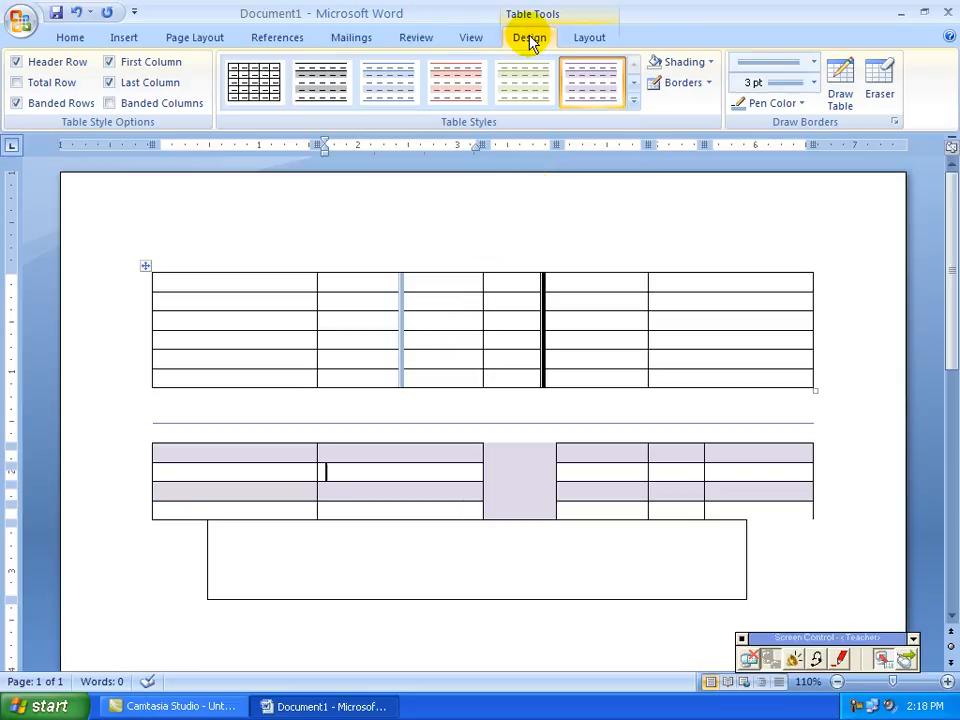
{"action": "left_click", "coordinate": [589, 44]}
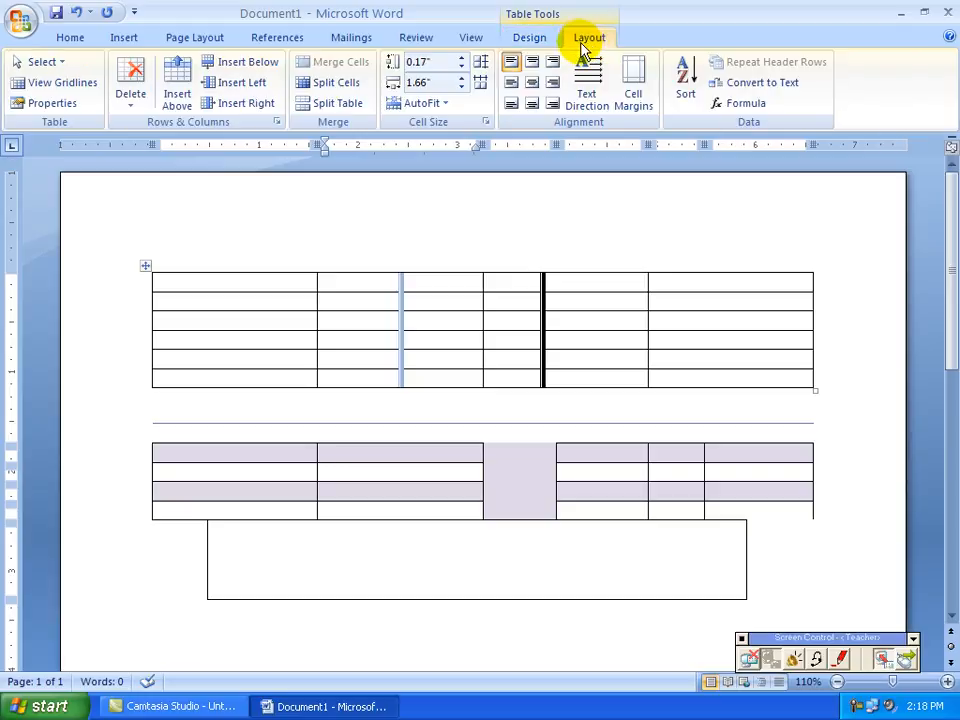
{"action": "left_click", "coordinate": [545, 44]}
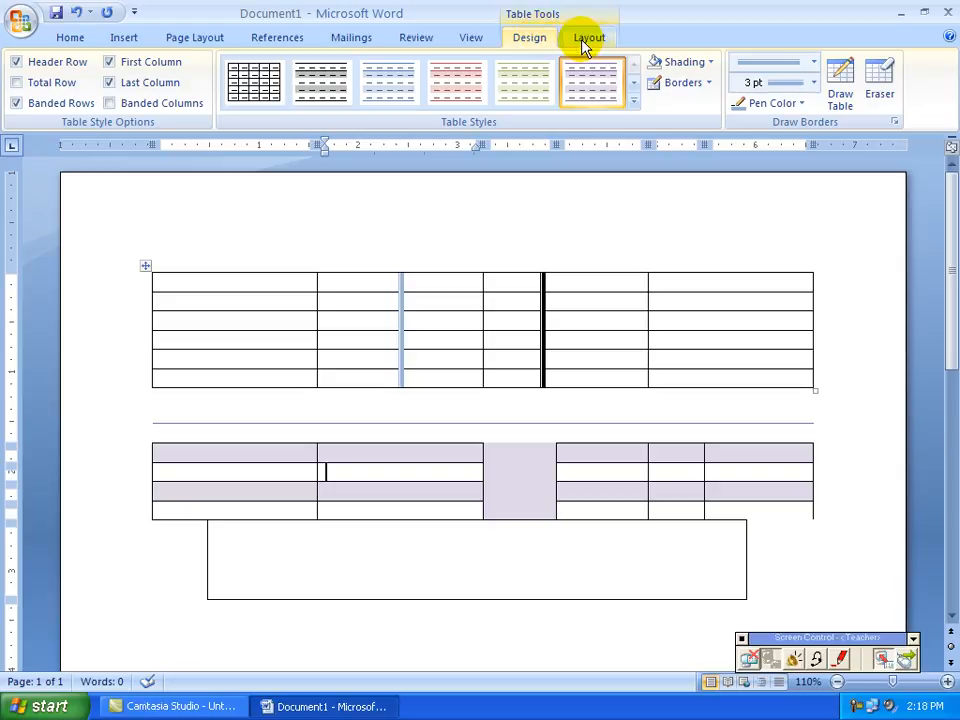
Step: Insert a column to the left of the first table's second column, and another to the right of the new column
{"action": "left_click", "coordinate": [584, 44]}
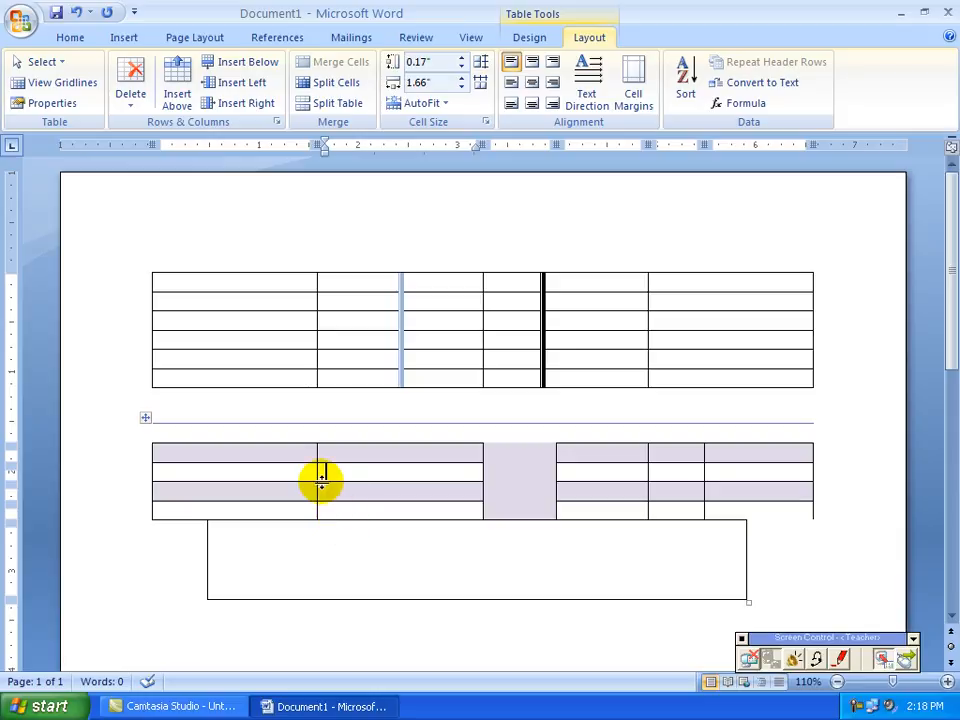
{"action": "left_click_drag", "start_coordinate": [307, 335], "coordinate": [717, 350]}
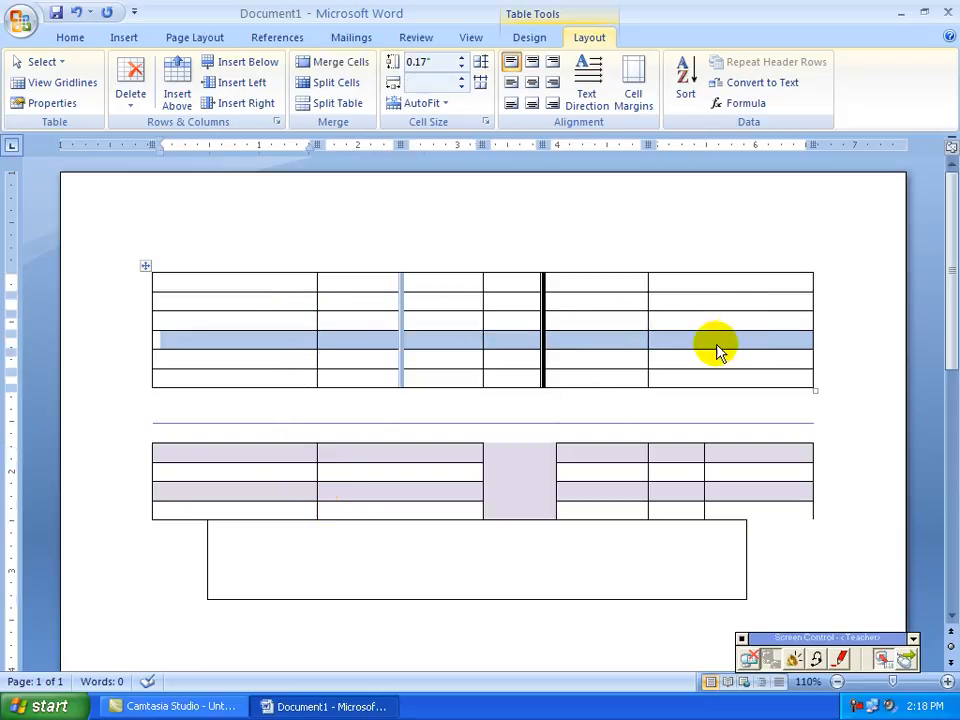
{"action": "left_click", "coordinate": [352, 346]}
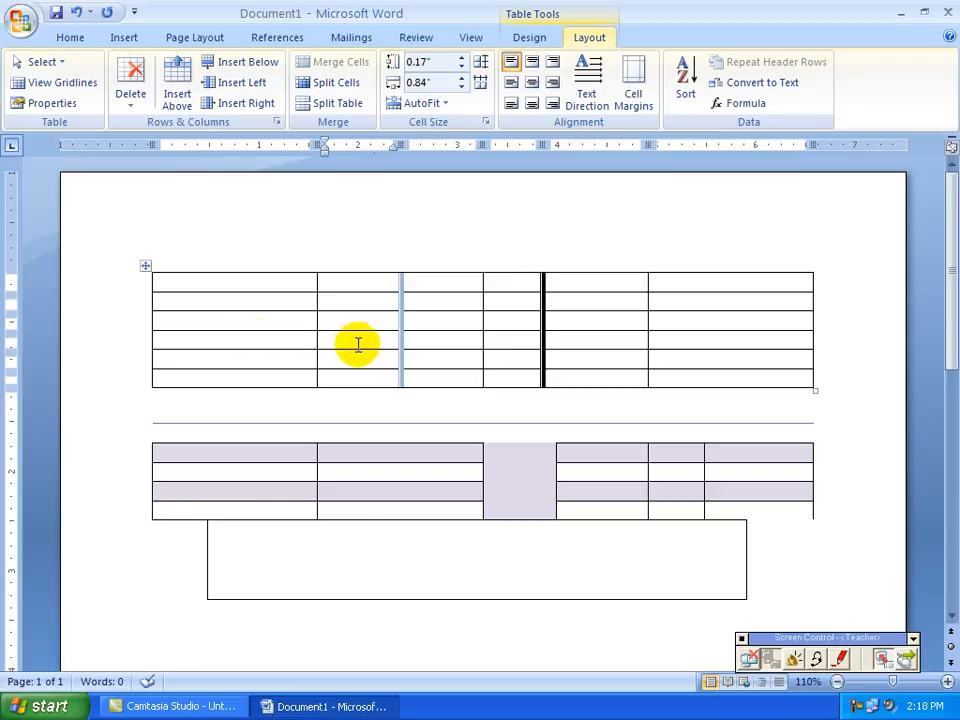
{"action": "left_click", "coordinate": [223, 92]}
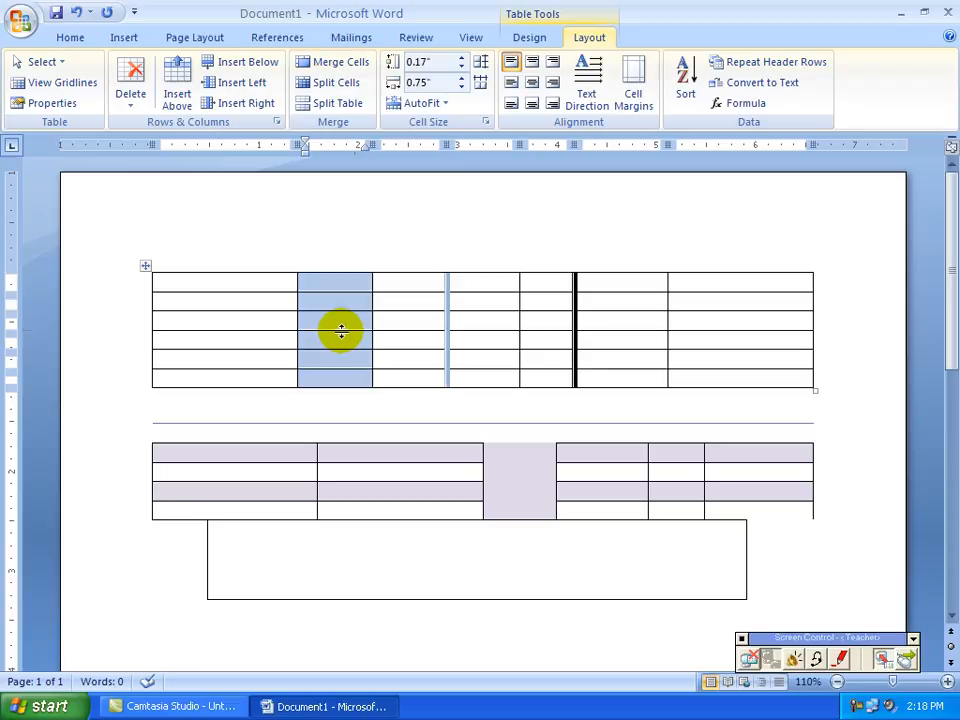
{"action": "left_click", "coordinate": [350, 334]}
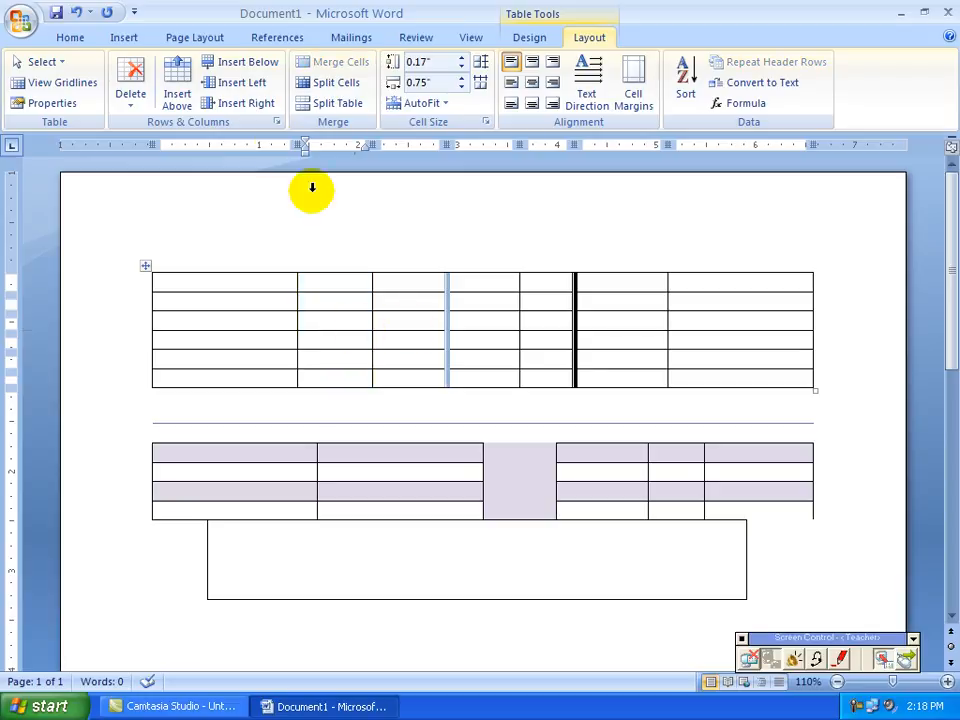
{"action": "left_click", "coordinate": [256, 105]}
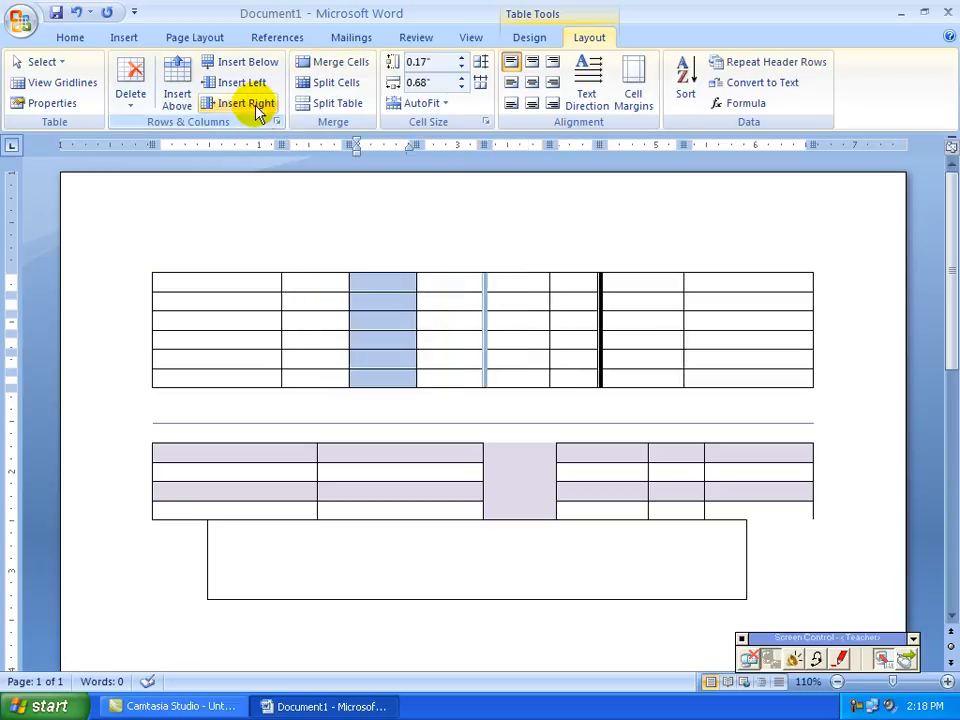
Step: Insert one row below and one row above the first table's fourth row
{"action": "left_click", "coordinate": [331, 336]}
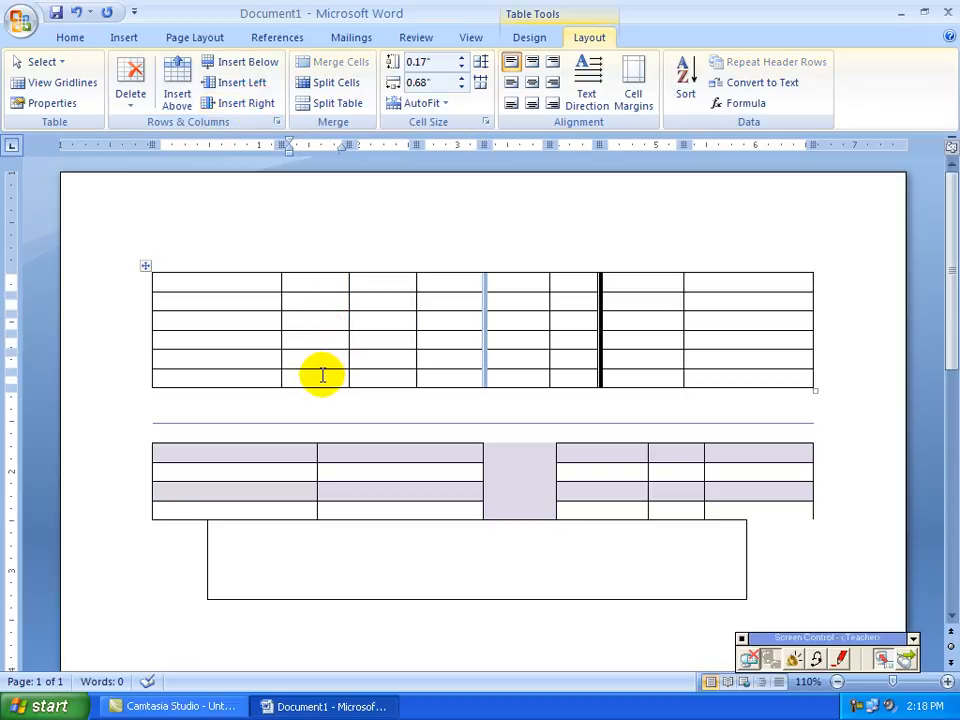
{"action": "left_click", "coordinate": [248, 64]}
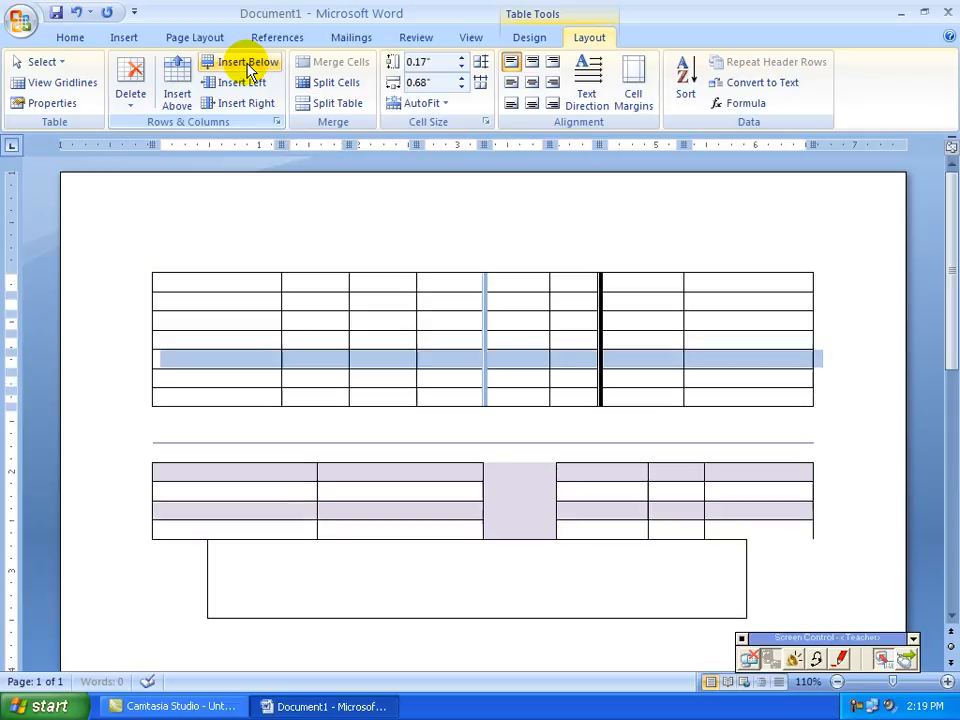
{"action": "left_click", "coordinate": [336, 339]}
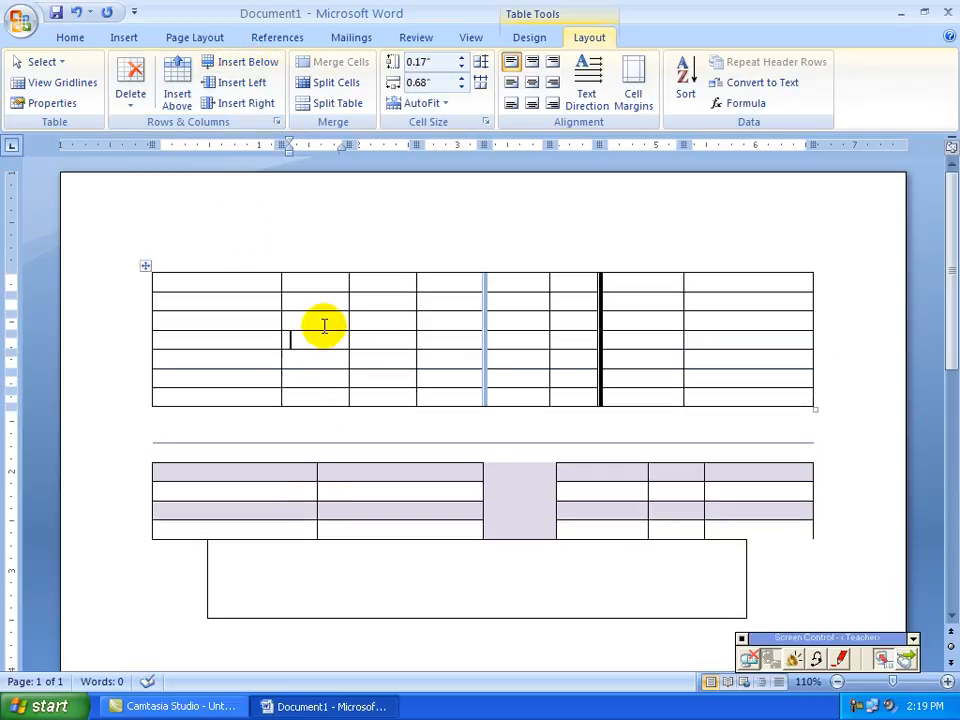
{"action": "left_click", "coordinate": [180, 102]}
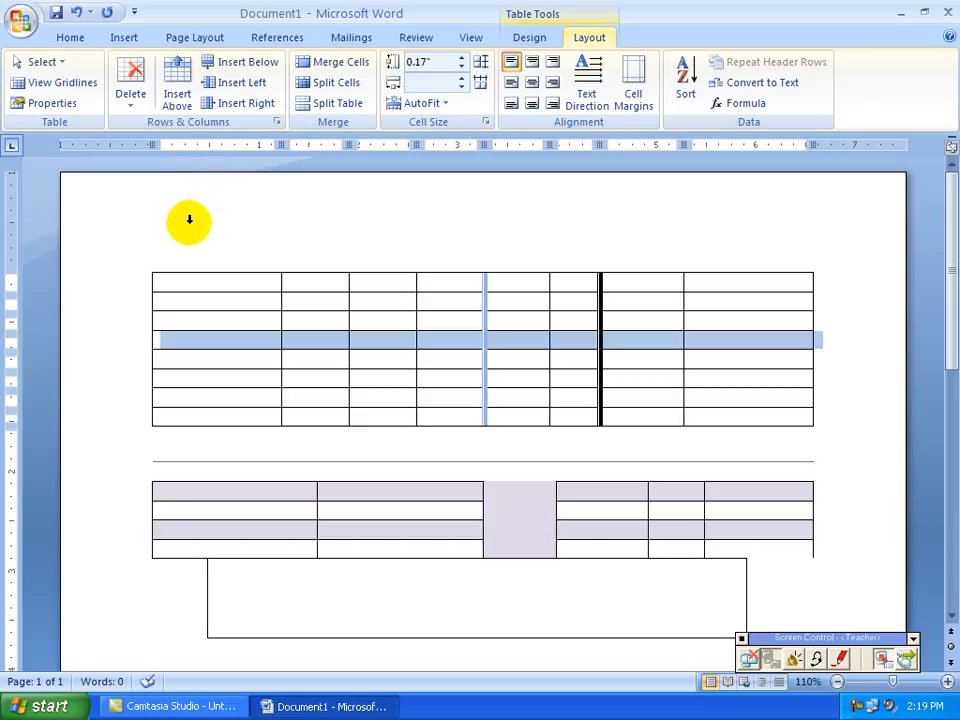
{"action": "left_click", "coordinate": [275, 381]}
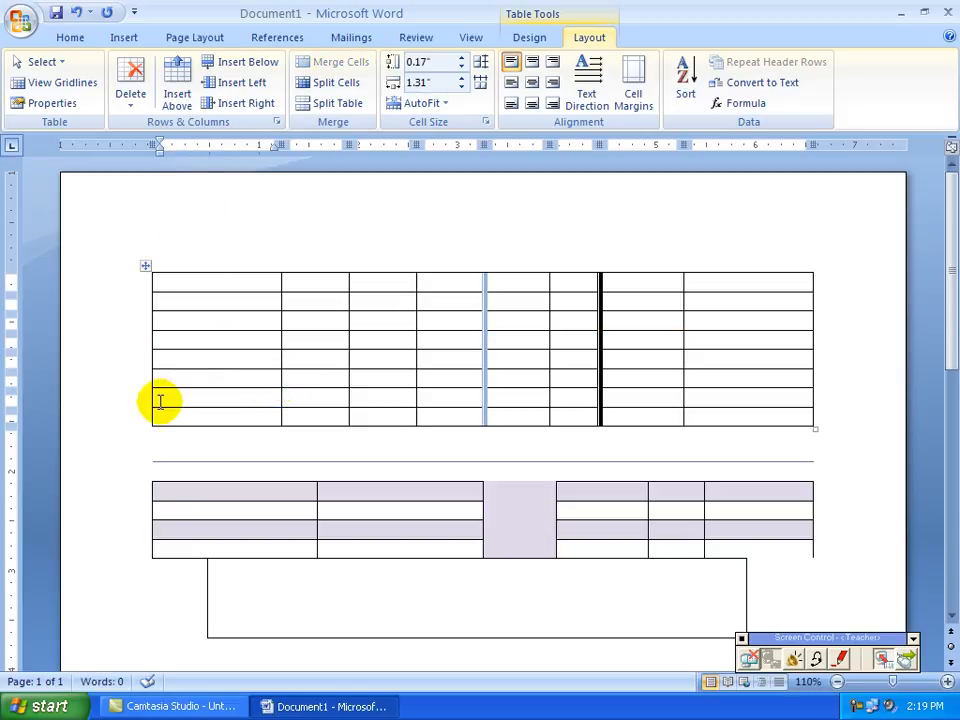
Step: Delete the first table's second column and its third row
{"action": "left_click", "coordinate": [316, 340]}
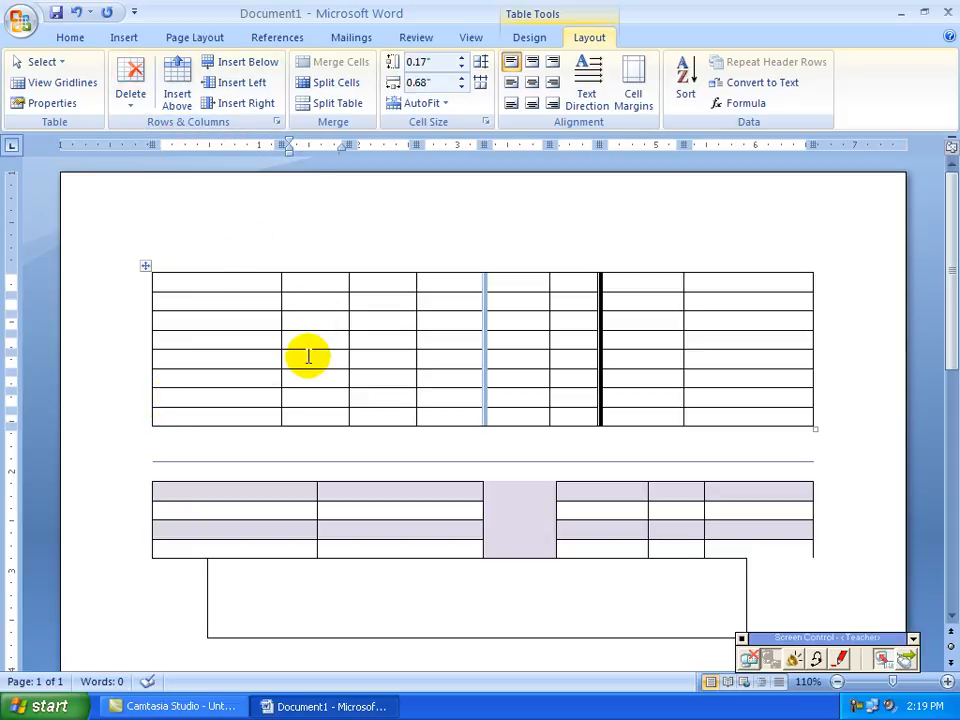
{"action": "left_click", "coordinate": [137, 110]}
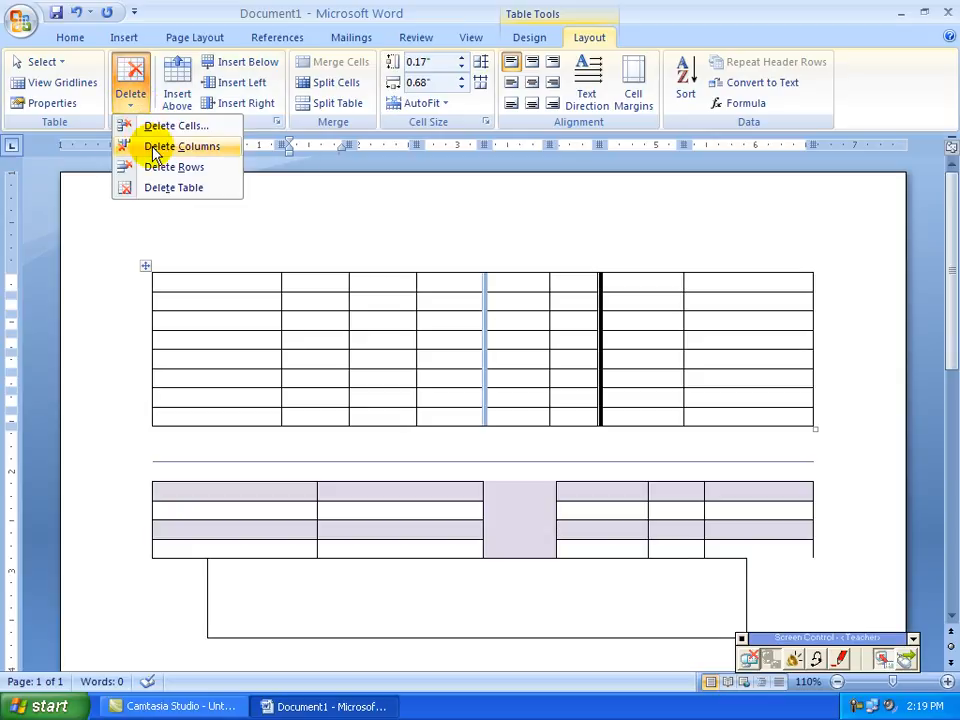
{"action": "left_click", "coordinate": [155, 149]}
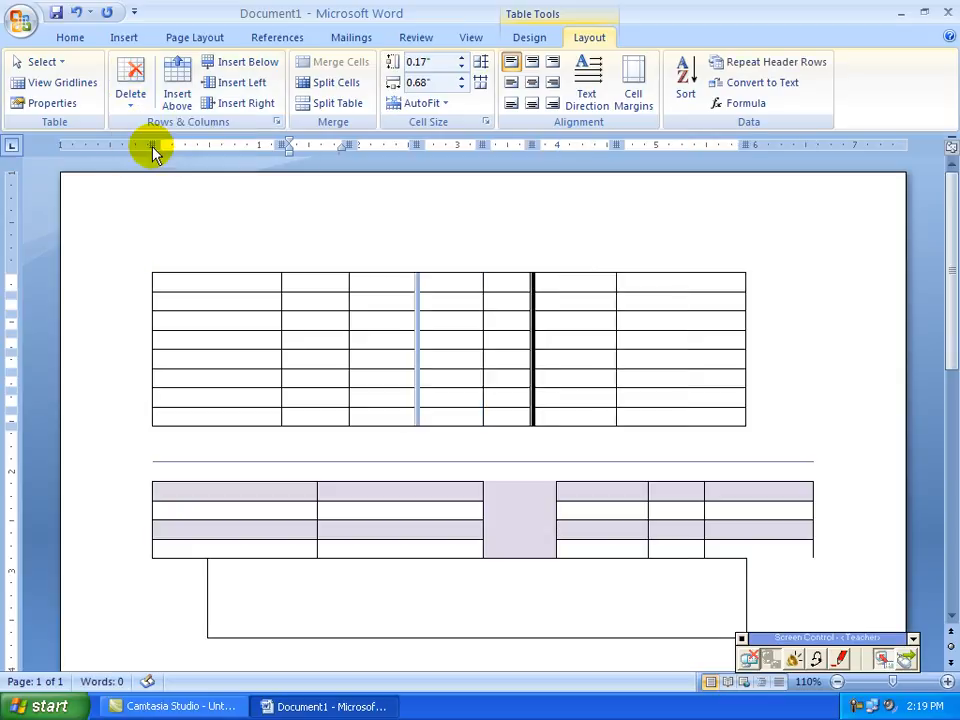
{"action": "left_click", "coordinate": [316, 320]}
{"action": "left_click", "coordinate": [136, 112]}
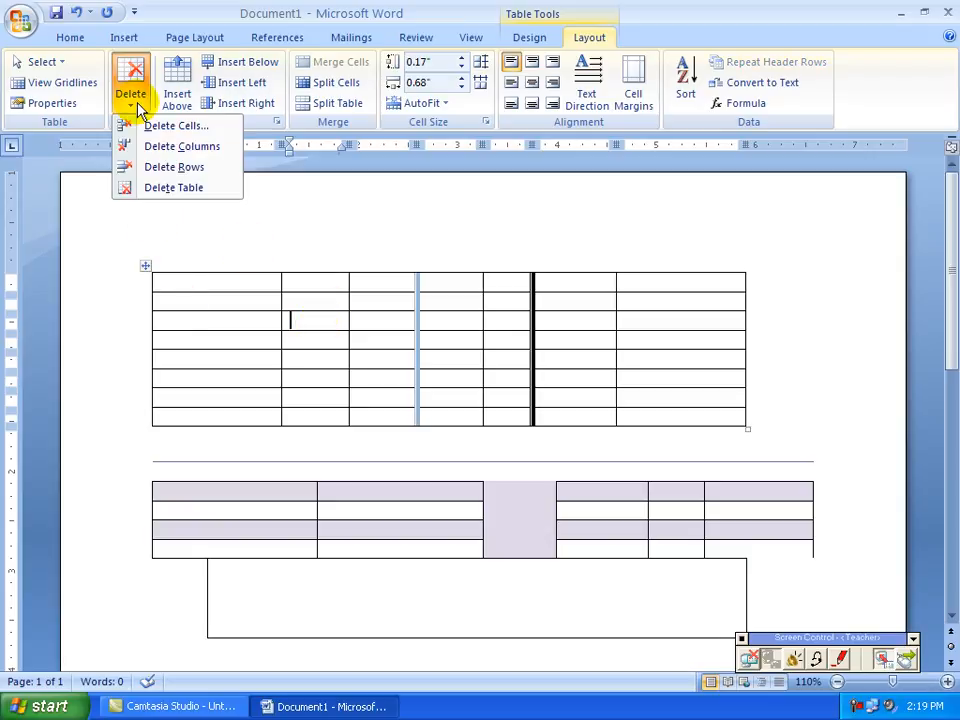
{"action": "left_click", "coordinate": [170, 167]}
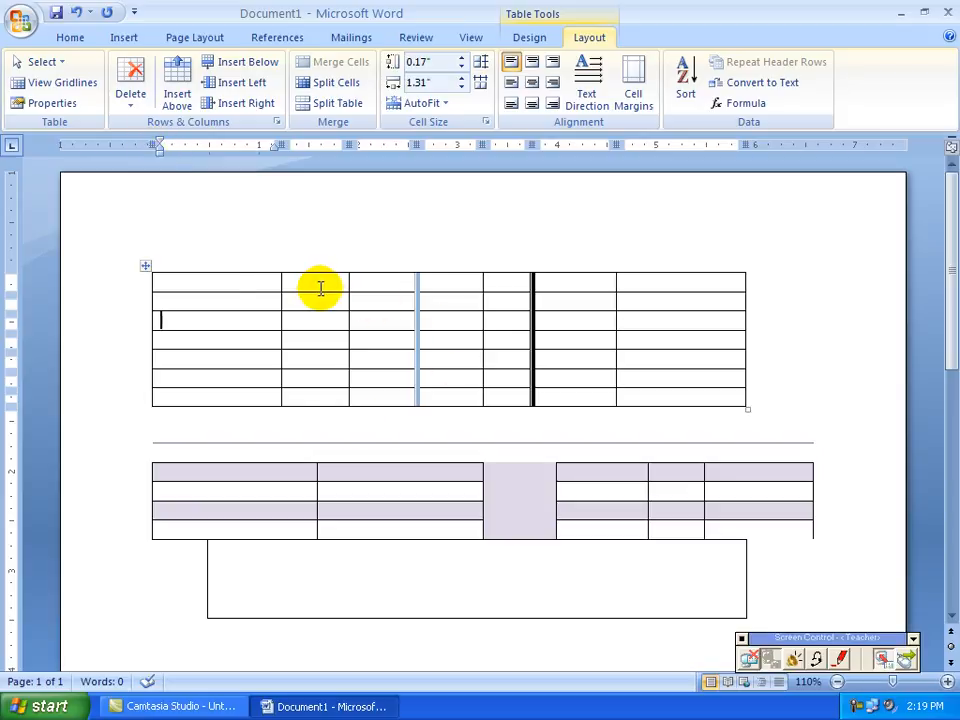
Step: Delete the second cell in the first table's top row, shifting the remaining cells left
{"action": "left_click", "coordinate": [133, 112]}
{"action": "left_click", "coordinate": [142, 131]}
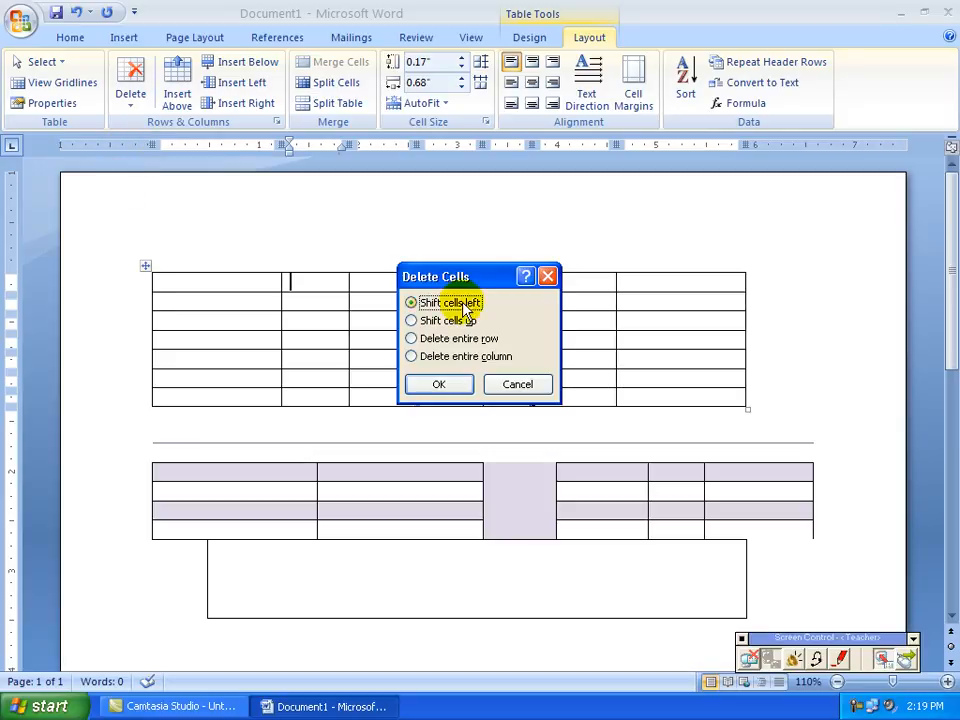
{"action": "left_click_drag", "start_coordinate": [520, 276], "coordinate": [584, 244]}
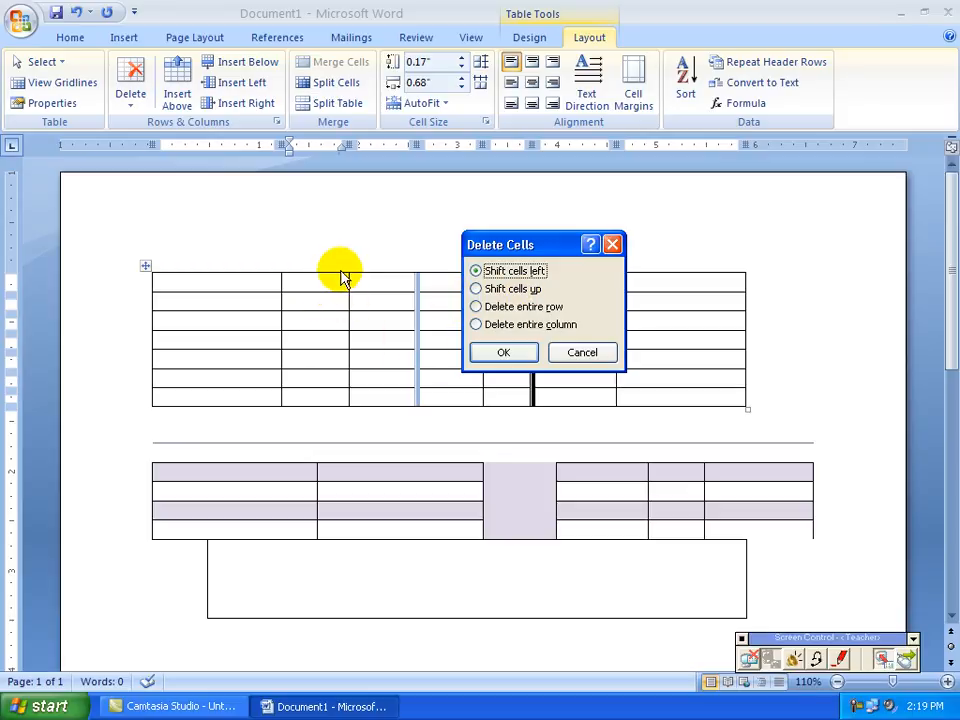
{"action": "left_click", "coordinate": [476, 307]}
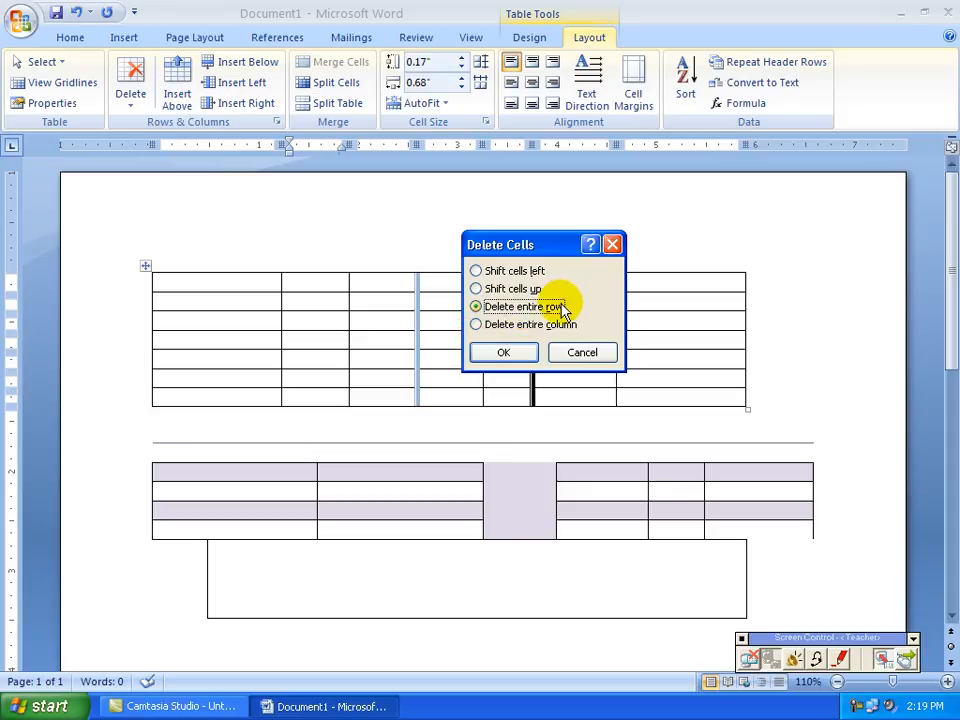
{"action": "left_click", "coordinate": [496, 326]}
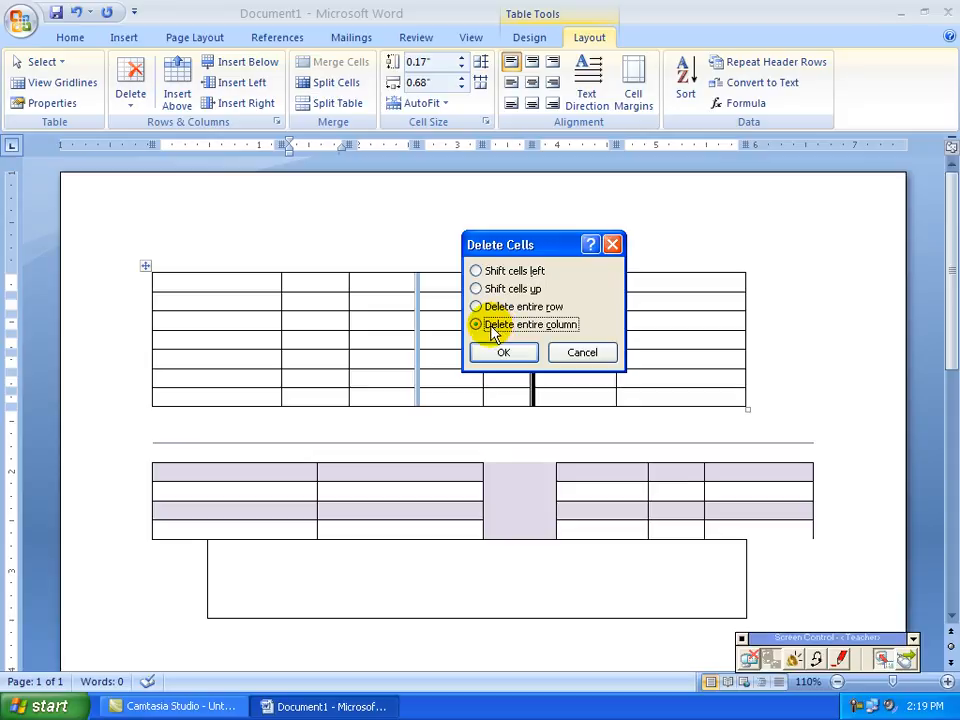
{"action": "left_click", "coordinate": [478, 272]}
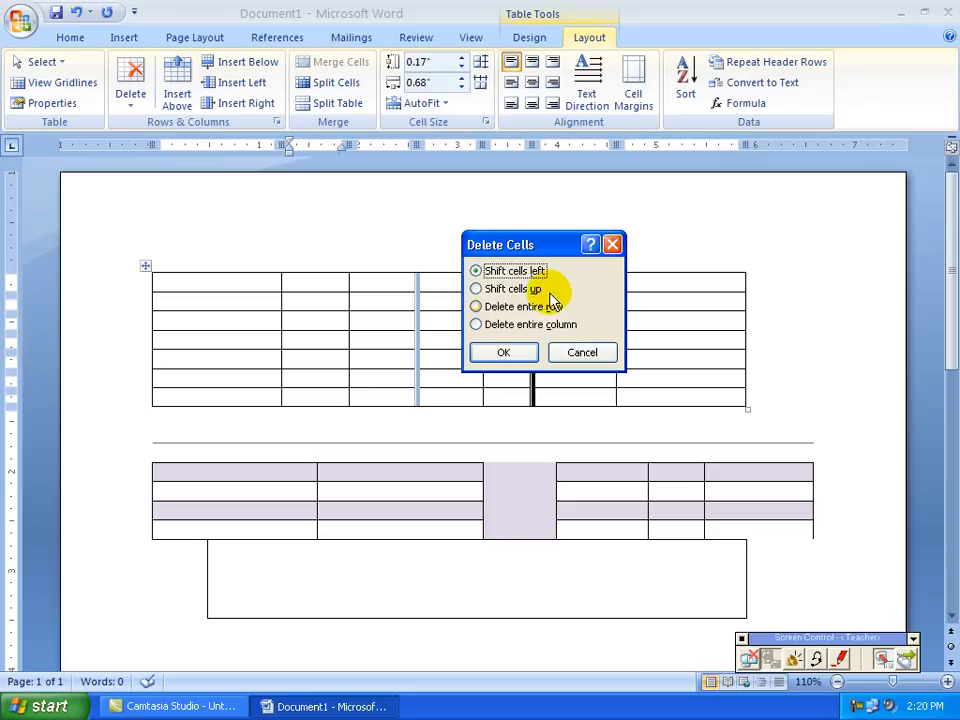
{"action": "left_click", "coordinate": [527, 352]}
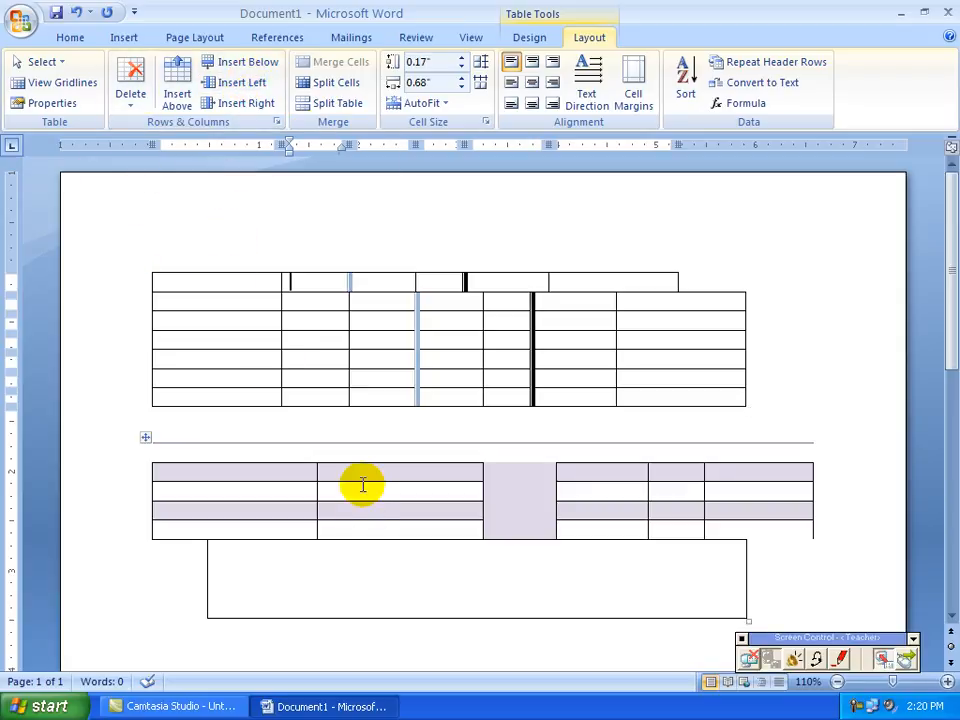
Step: Delete the entire first table and undo the deletion
{"action": "left_click", "coordinate": [332, 341]}
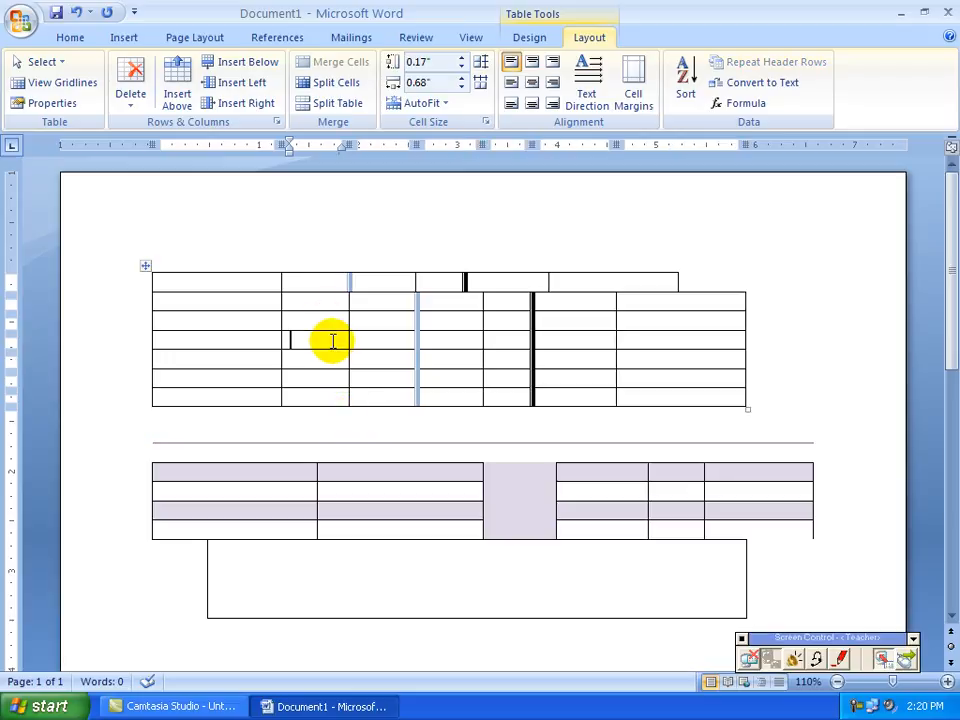
{"action": "left_click", "coordinate": [133, 108]}
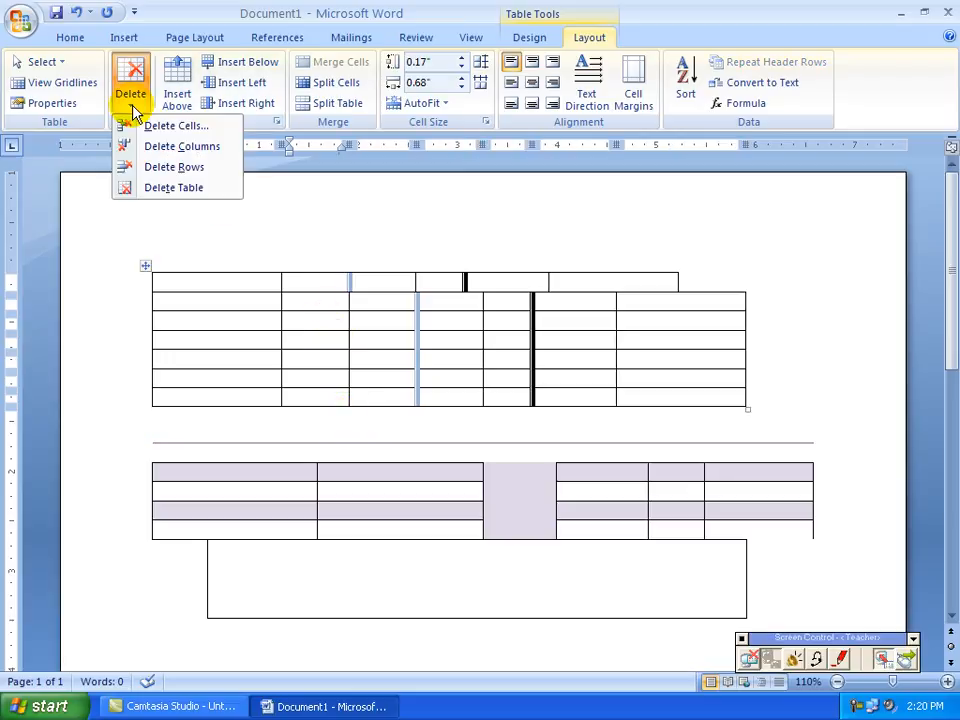
{"action": "left_click", "coordinate": [155, 190]}
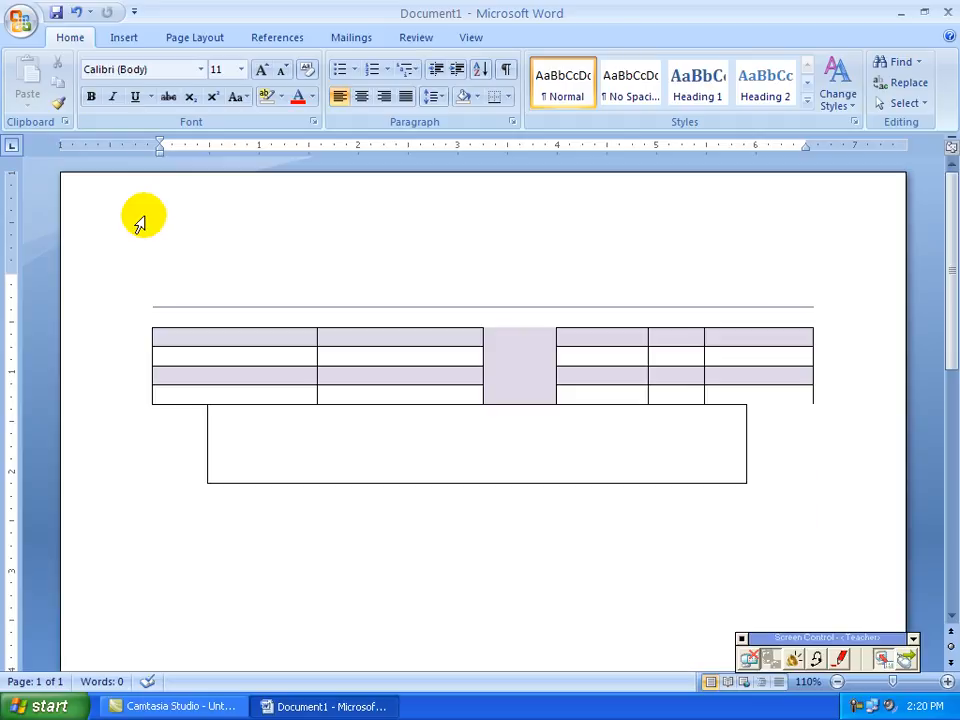
{"action": "key", "text": "ctrl+z"}
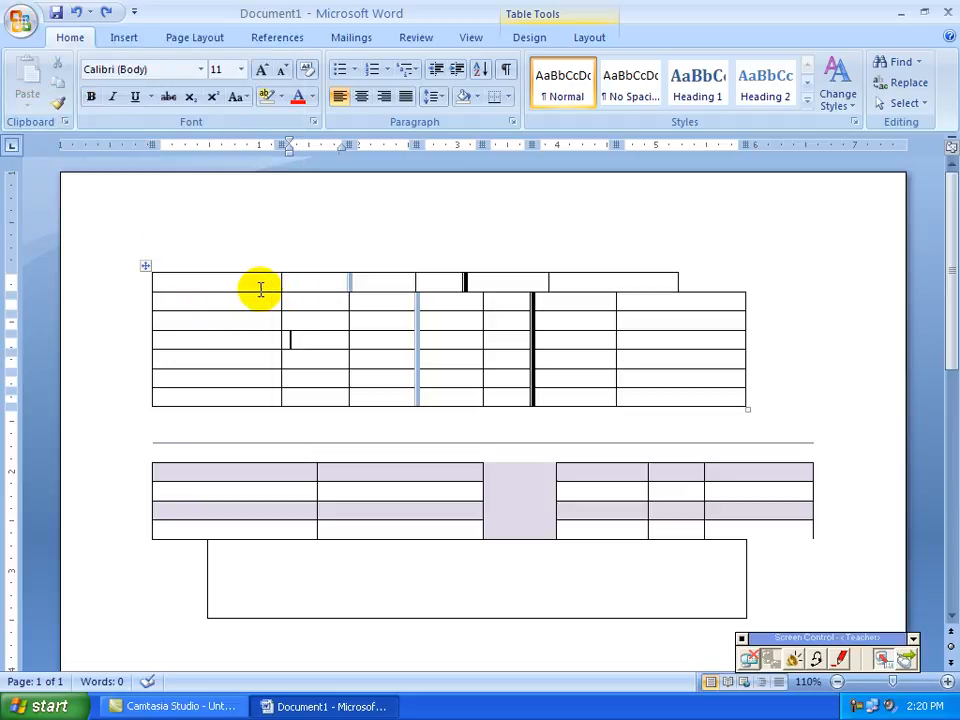
Step: Merge the first two cells in the first table's fourth row
{"action": "left_click", "coordinate": [594, 40]}
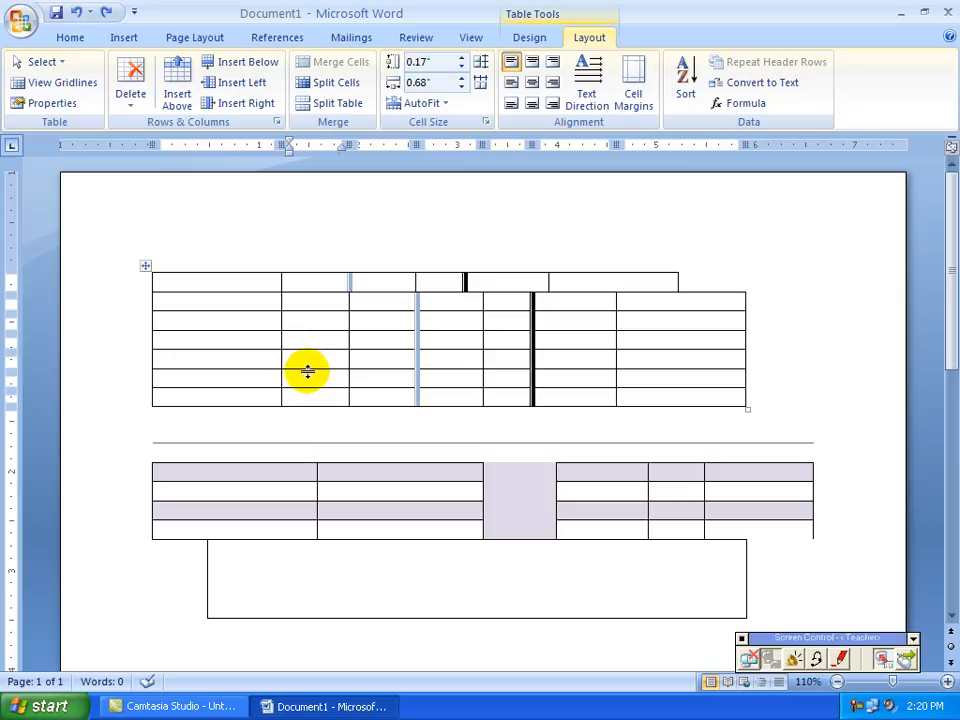
{"action": "left_click", "coordinate": [259, 339]}
{"action": "left_click_drag", "start_coordinate": [277, 339], "coordinate": [332, 347]}
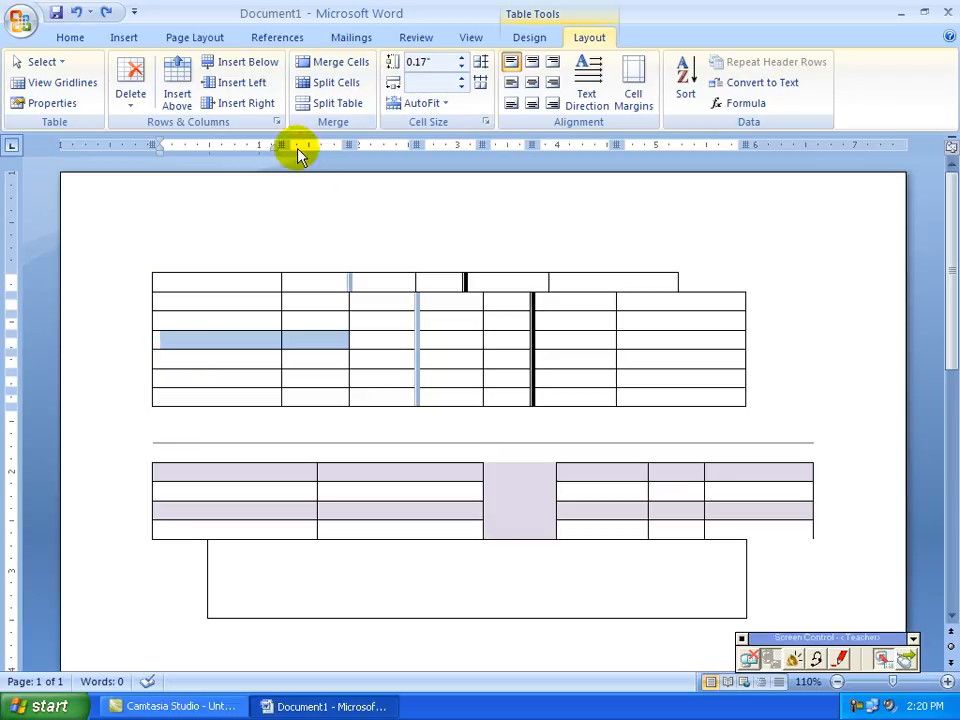
{"action": "left_click", "coordinate": [318, 70]}
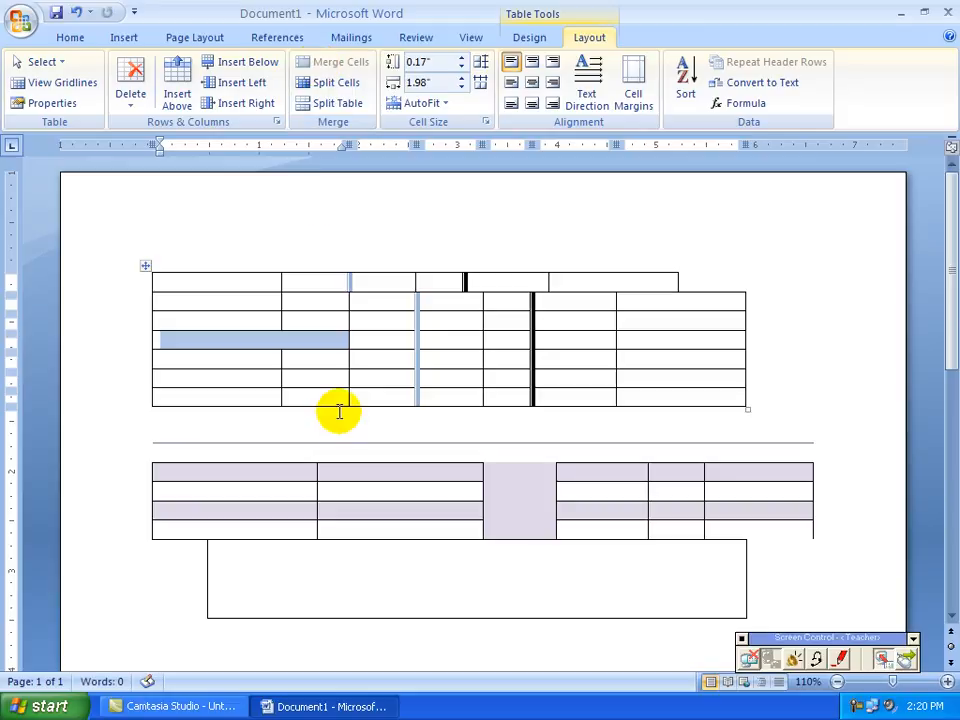
Step: Split the first cell in the first table's fifth row into 2 columns and 2 rows
{"action": "left_click_drag", "start_coordinate": [338, 412], "coordinate": [330, 397]}
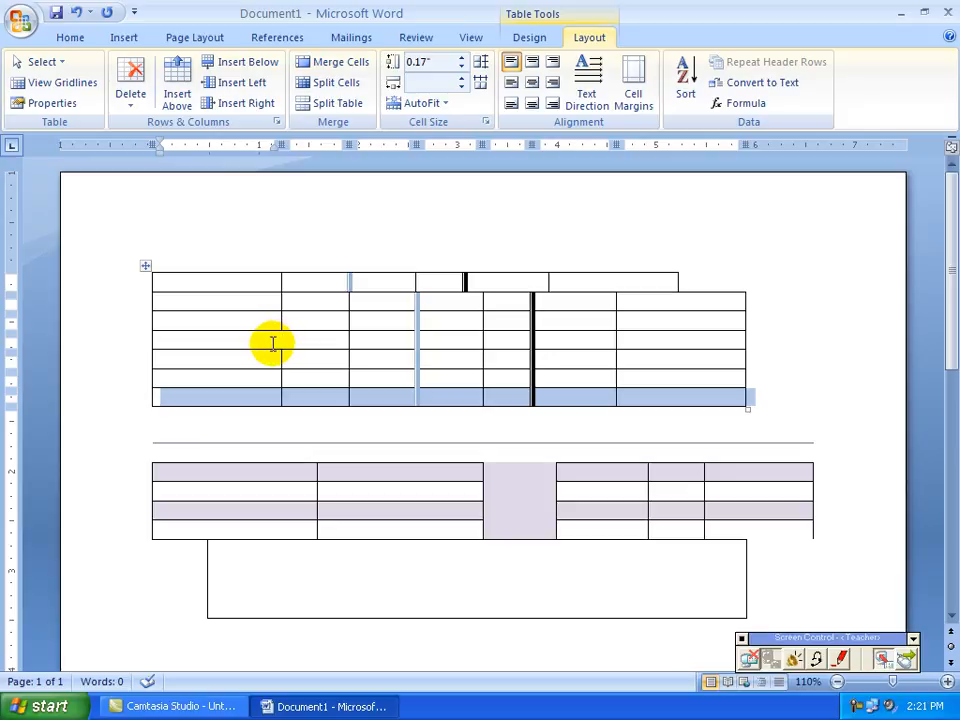
{"action": "left_click", "coordinate": [248, 362]}
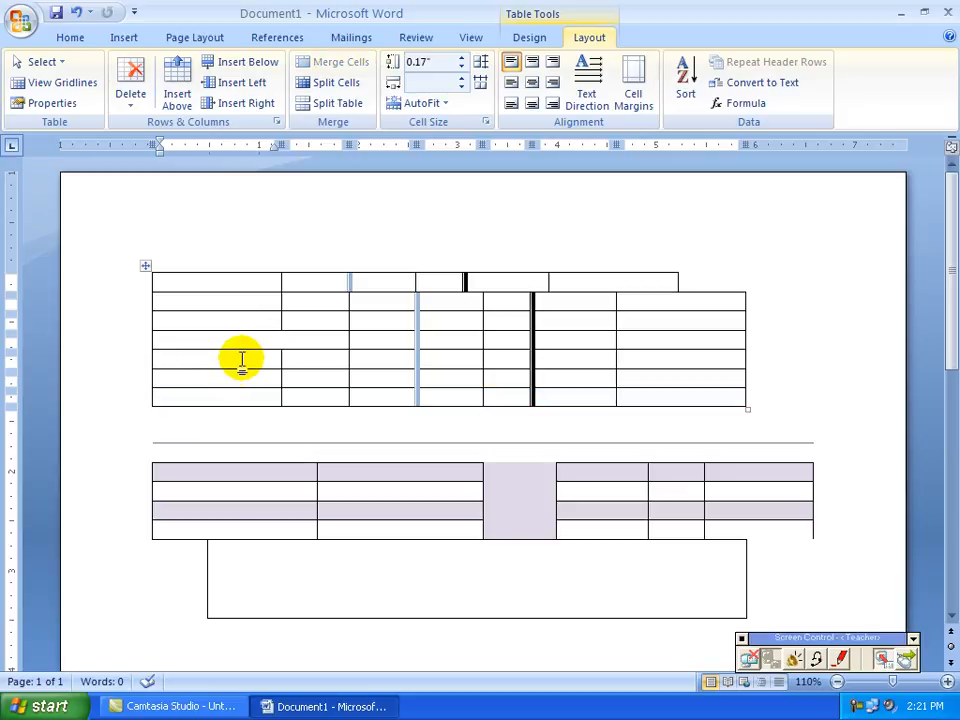
{"action": "left_click", "coordinate": [330, 85]}
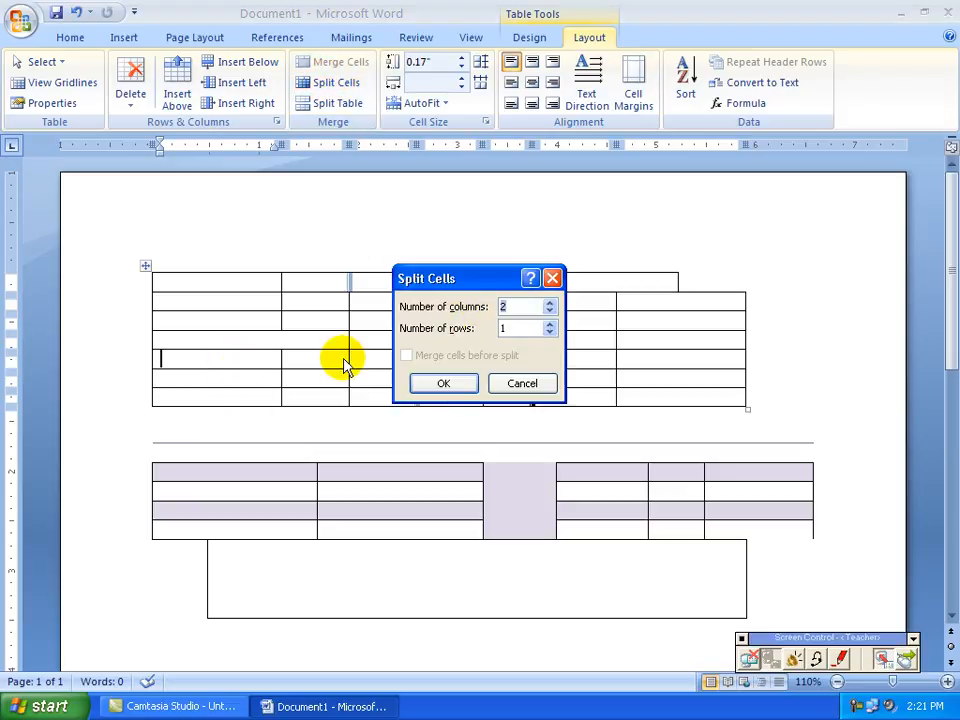
{"action": "left_click", "coordinate": [549, 324]}
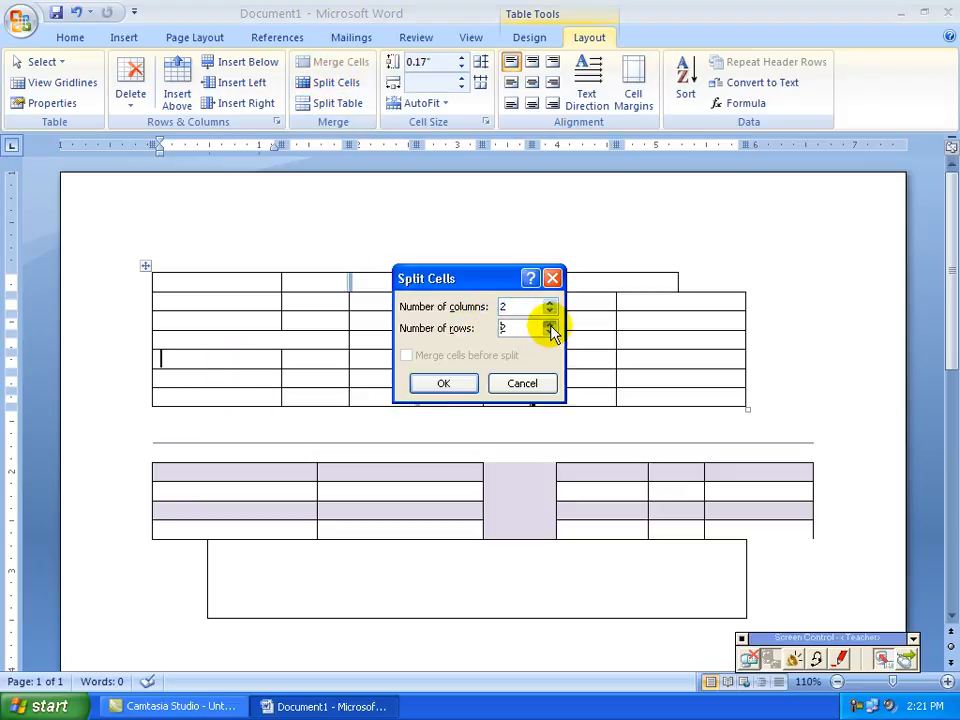
{"action": "left_click", "coordinate": [440, 386]}
{"action": "left_click", "coordinate": [197, 400]}
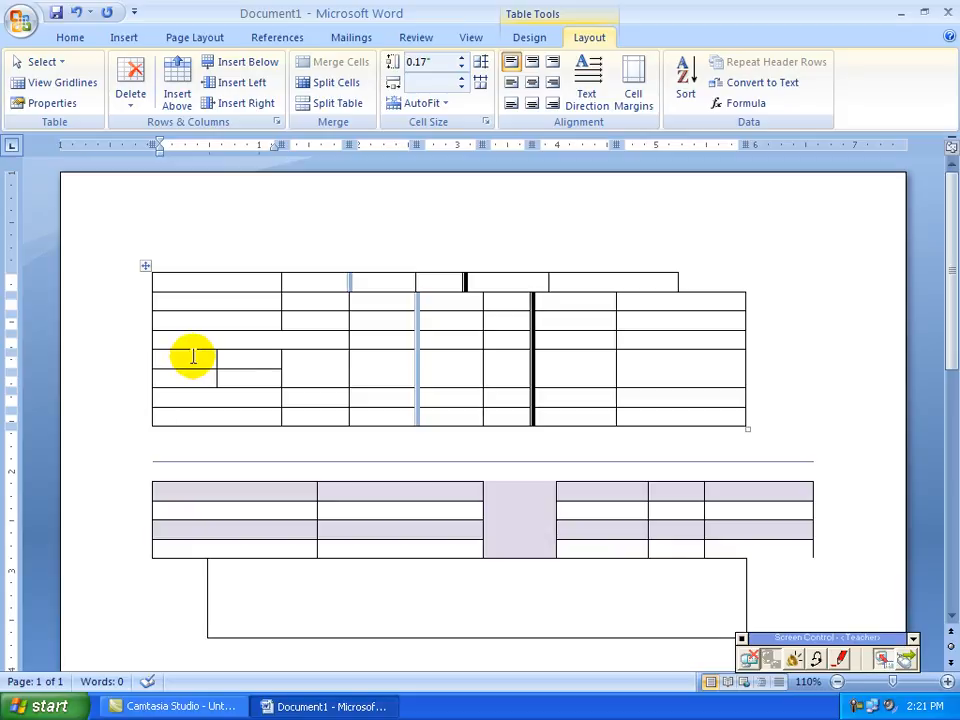
Step: Split the first table in two so that its fourth row starts the new table
{"action": "left_click", "coordinate": [363, 338]}
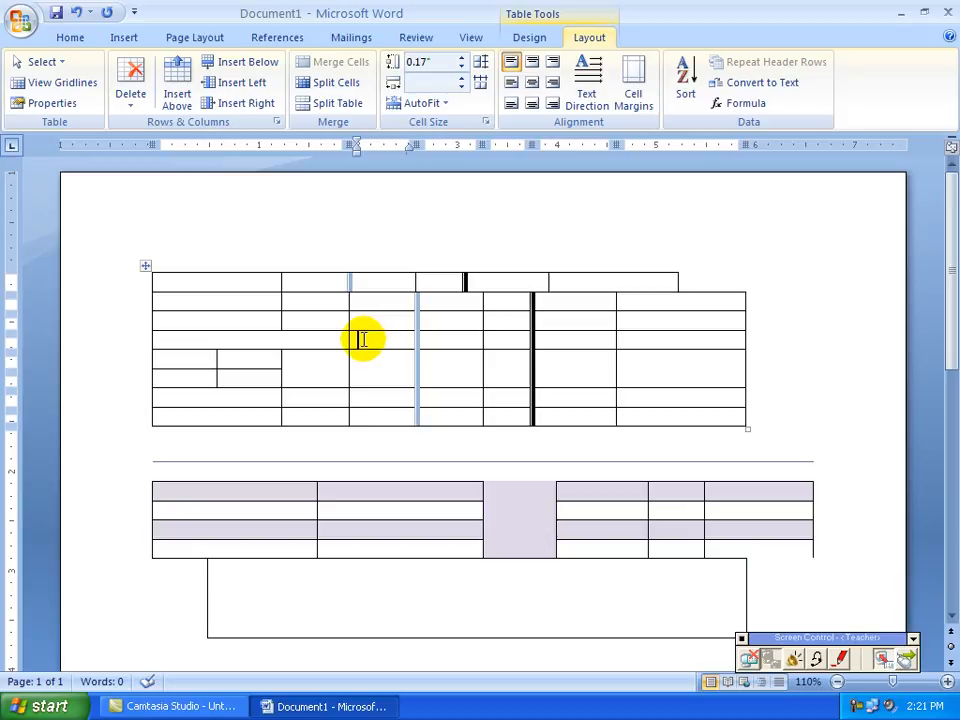
{"action": "left_click", "coordinate": [335, 112]}
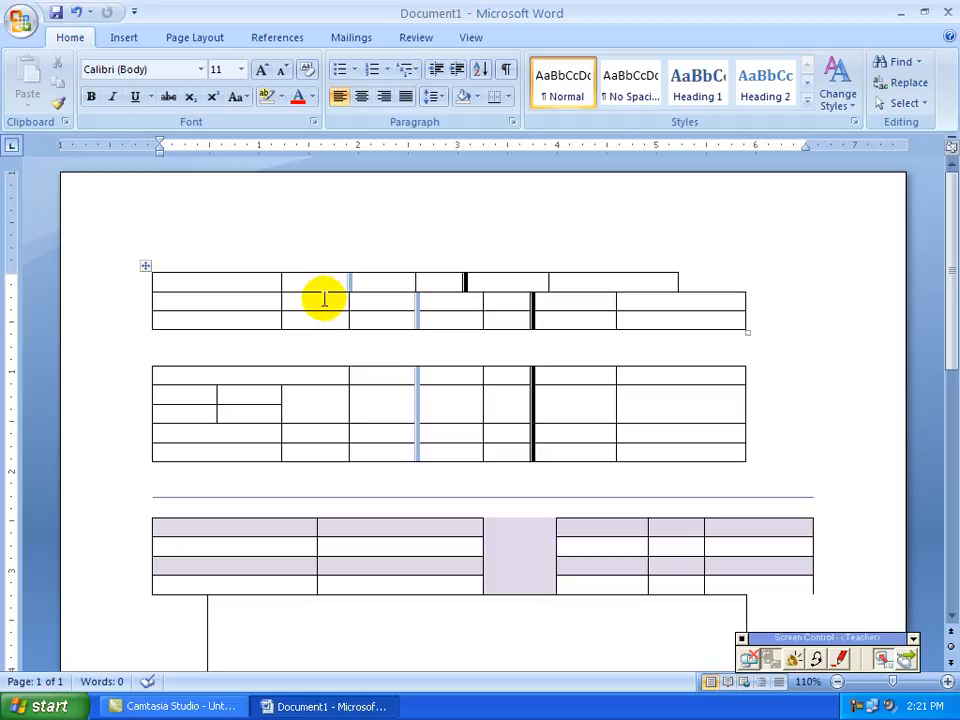
{"action": "left_click", "coordinate": [317, 400]}
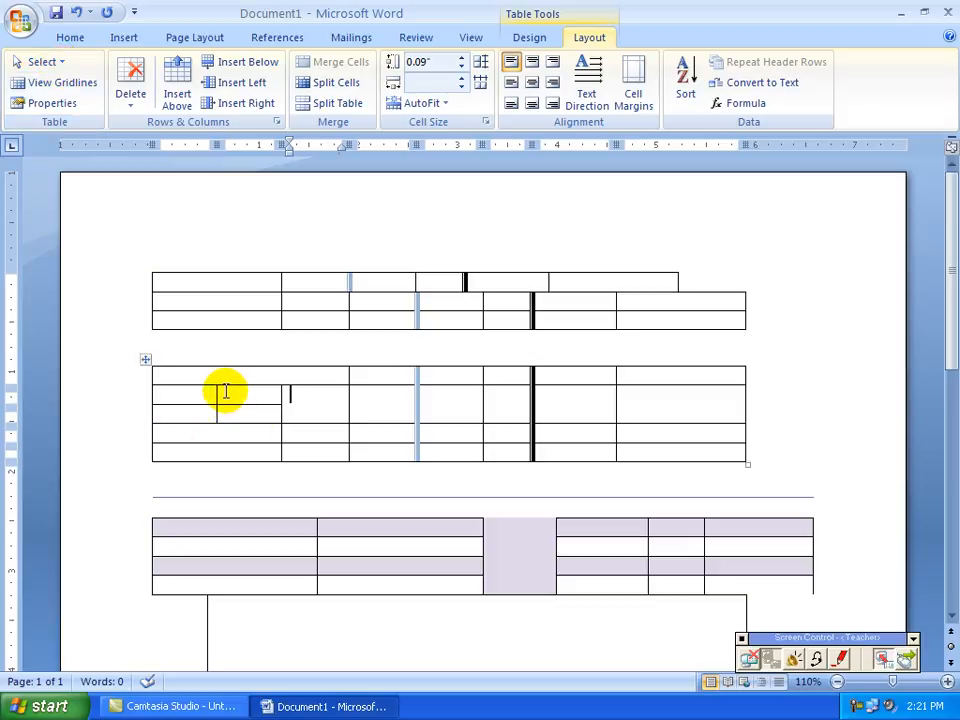
Step: Select the top table's entire first column, then select its entire second row and clear the selection
{"action": "left_click", "coordinate": [266, 303]}
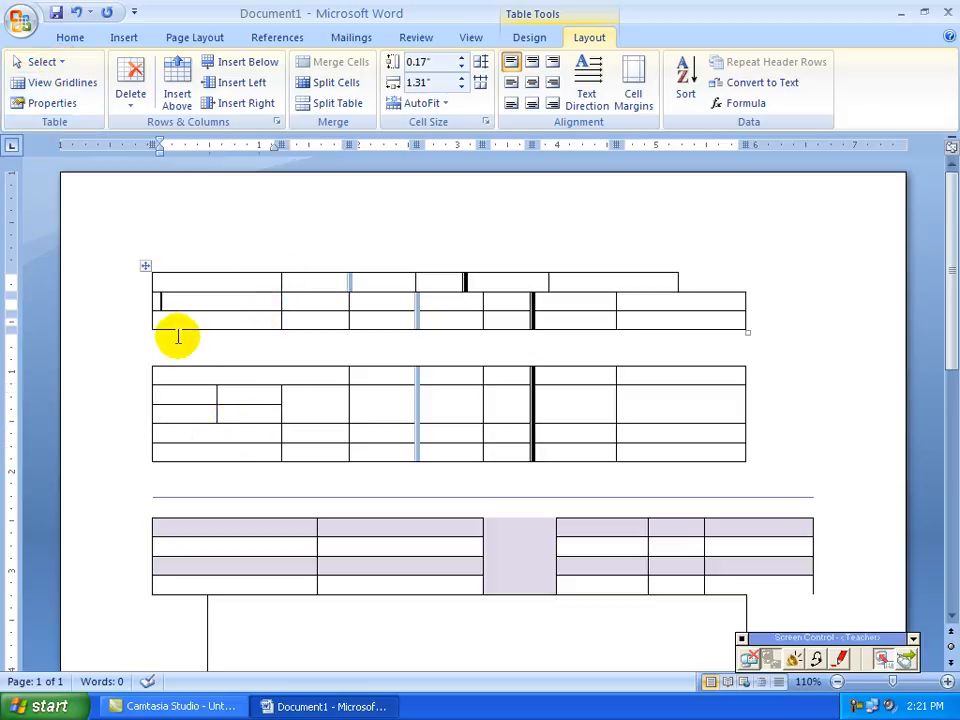
{"action": "left_click", "coordinate": [47, 62]}
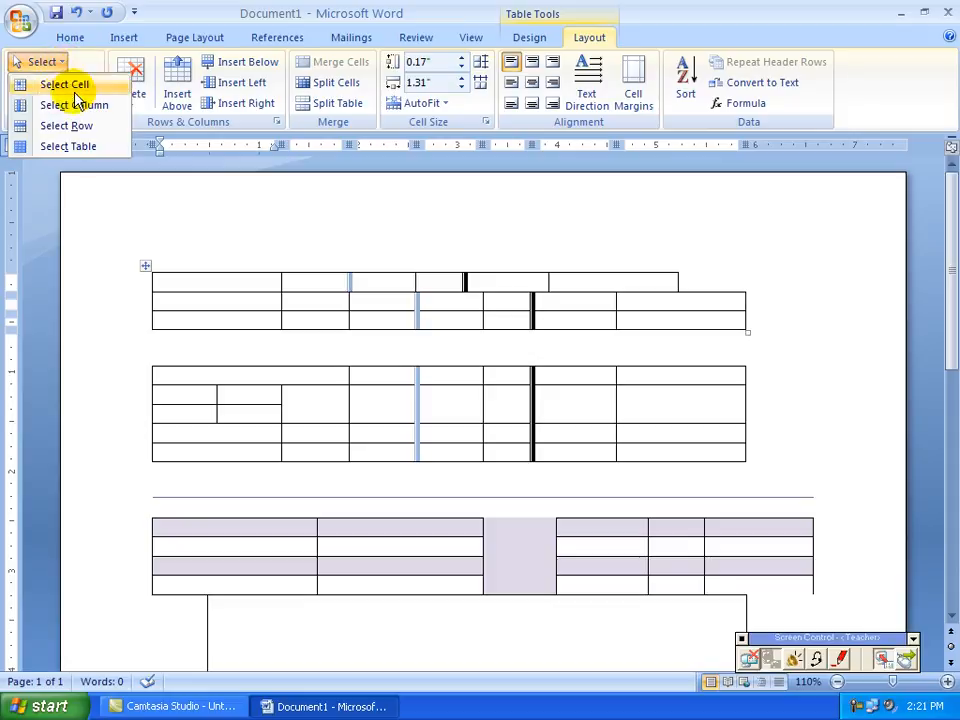
{"action": "left_click", "coordinate": [80, 110]}
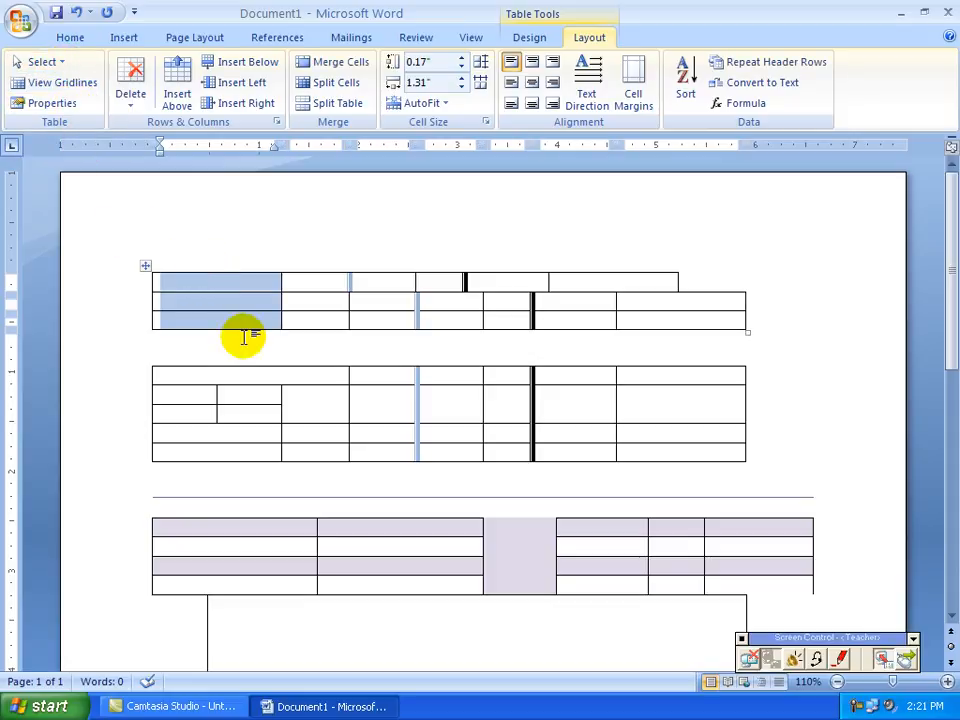
{"action": "left_click", "coordinate": [256, 298]}
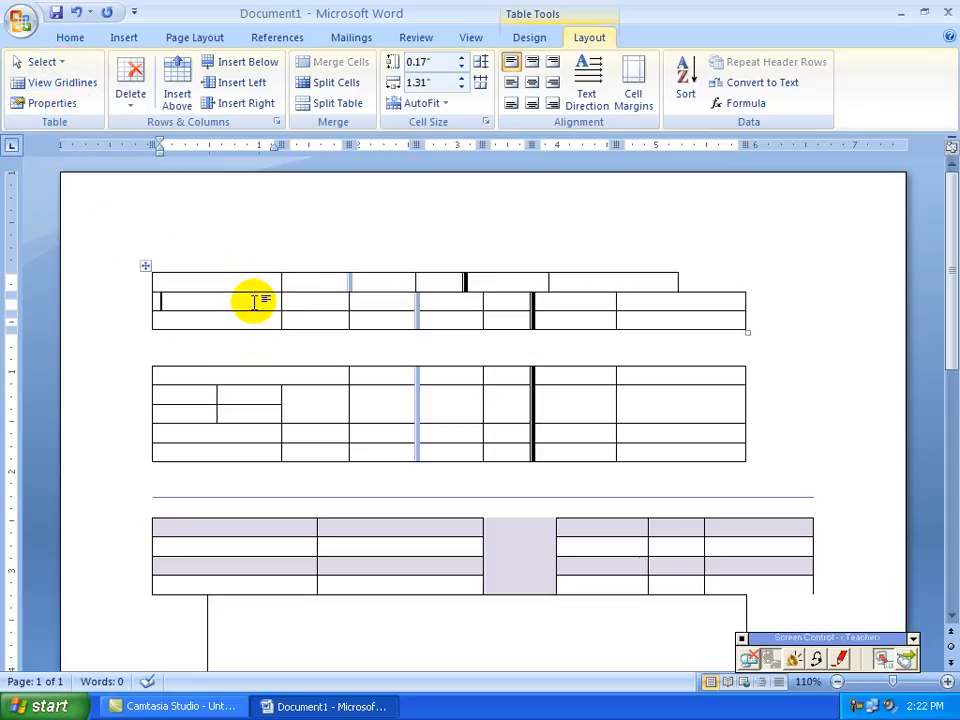
{"action": "left_click", "coordinate": [52, 62]}
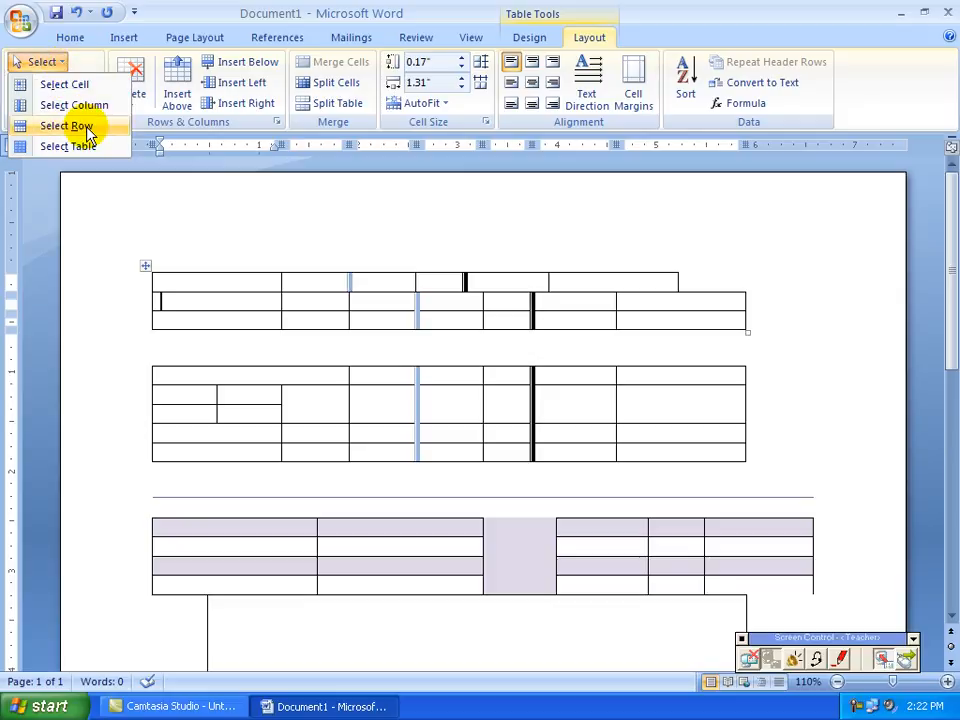
{"action": "left_click", "coordinate": [88, 126]}
{"action": "left_click", "coordinate": [364, 394]}
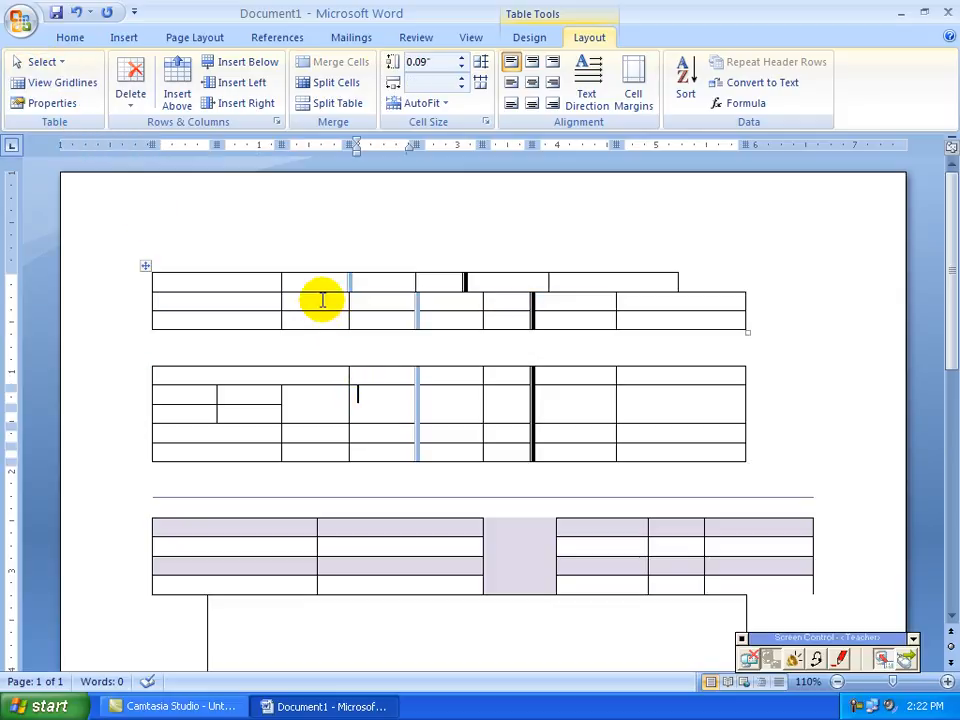
Step: Select only the second cell in the top table's second row, then clear the selection
{"action": "left_click", "coordinate": [320, 300]}
{"action": "left_click", "coordinate": [48, 62]}
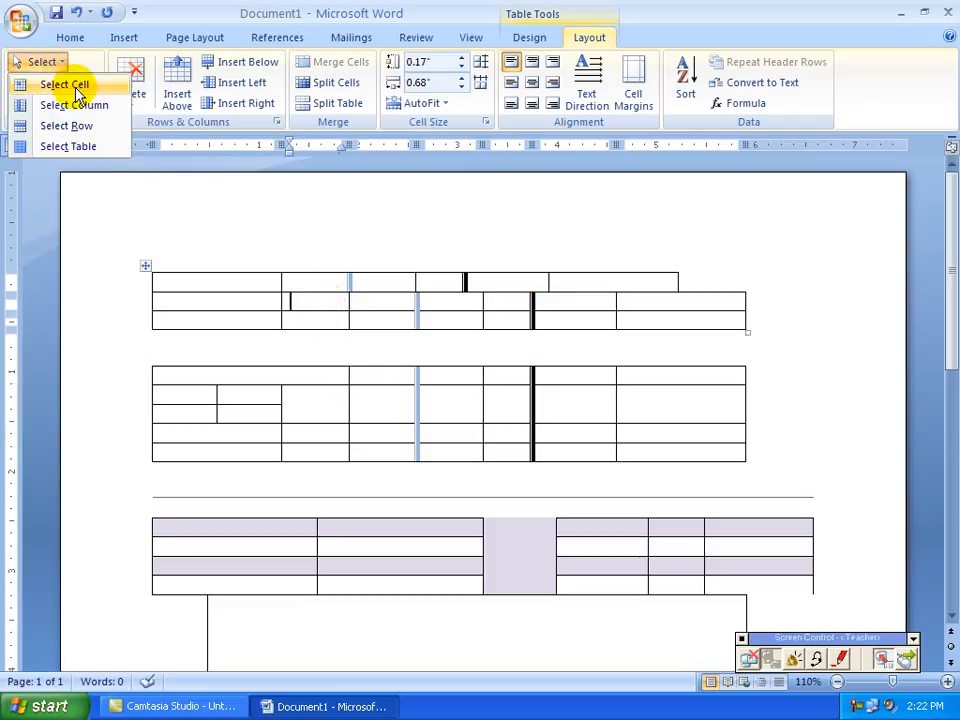
{"action": "left_click", "coordinate": [79, 92]}
{"action": "left_click", "coordinate": [336, 452]}
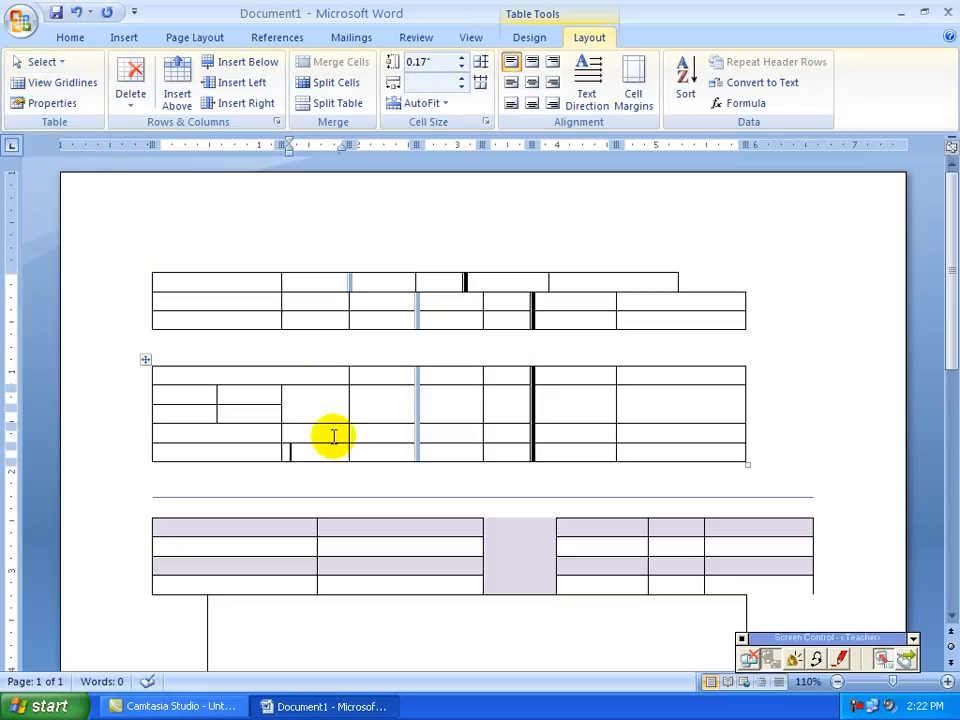
Step: Narrow the top table's first column to 1.26", then select the whole table and clear the selection
{"action": "left_click_drag", "start_coordinate": [281, 298], "coordinate": [277, 300]}
{"action": "left_click", "coordinate": [262, 308]}
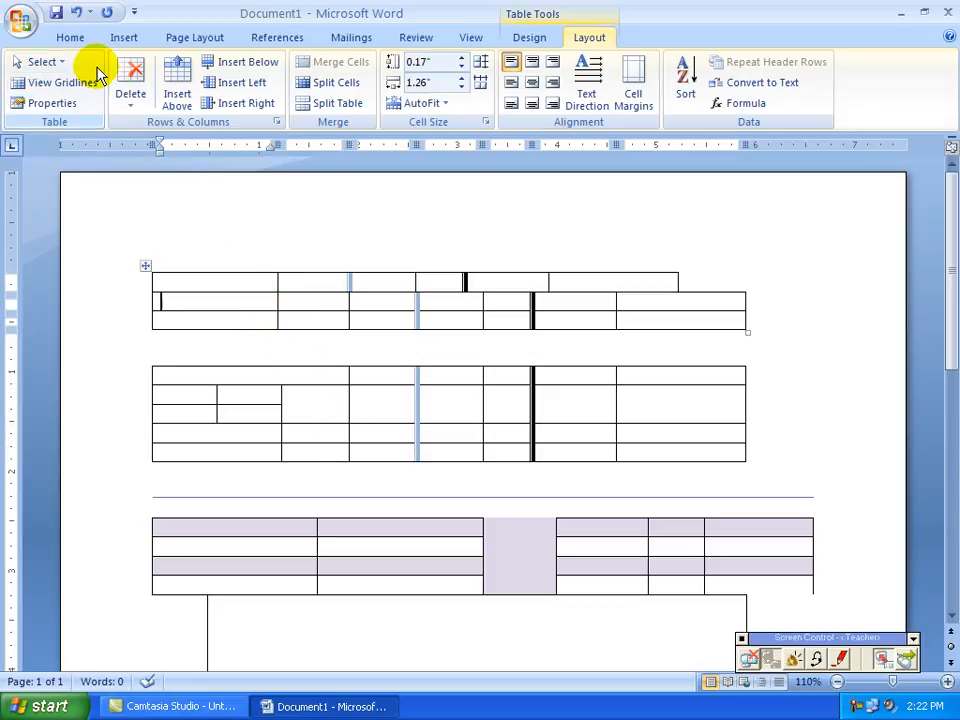
{"action": "left_click", "coordinate": [58, 63]}
{"action": "left_click", "coordinate": [66, 146]}
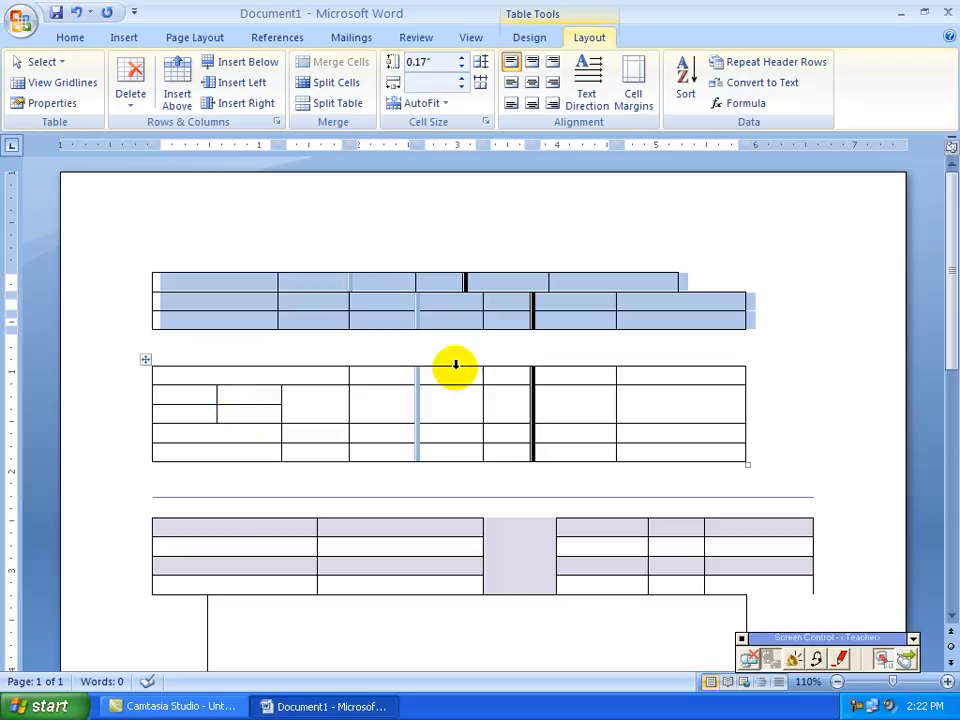
{"action": "left_click", "coordinate": [470, 405]}
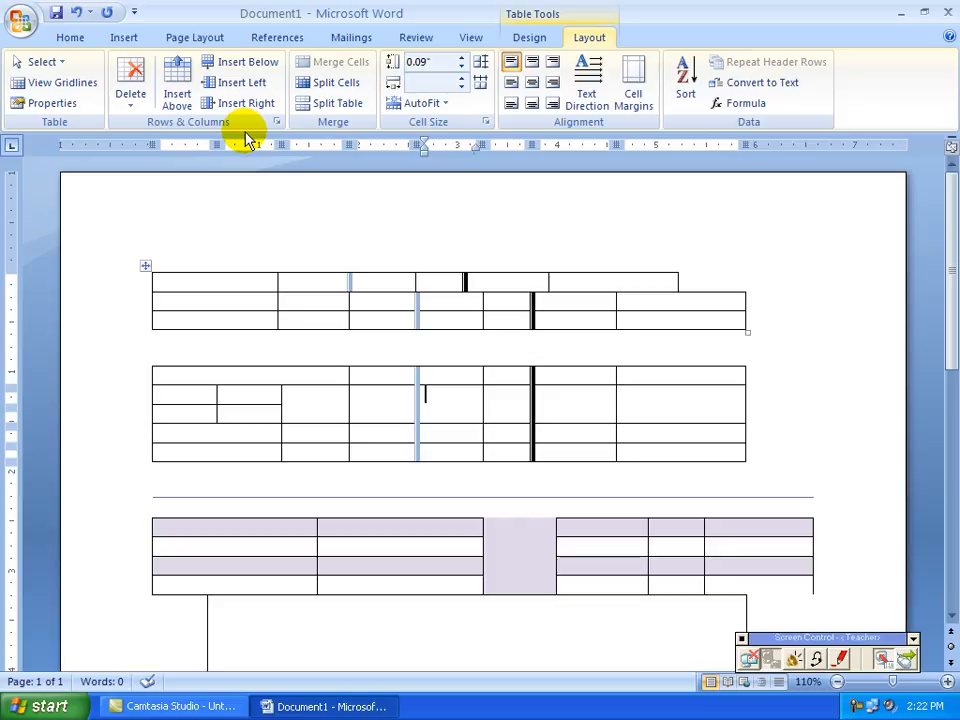
Step: Set the height of the shaded table's second row to 0.7"
{"action": "left_click", "coordinate": [282, 543]}
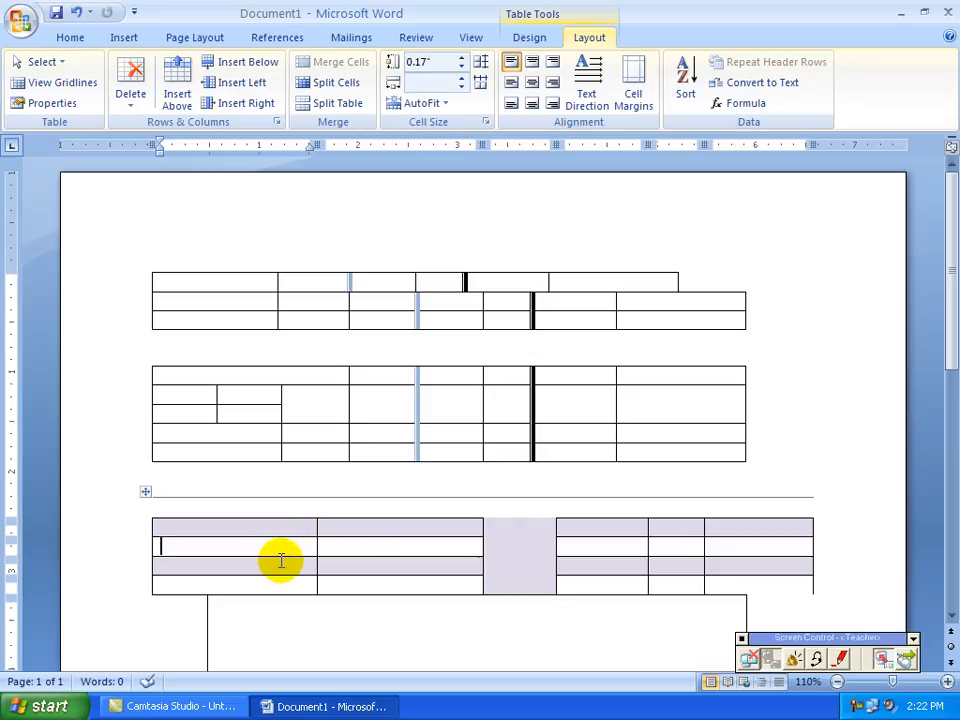
{"action": "left_click", "coordinate": [463, 60]}
{"action": "left_click", "coordinate": [463, 60]}
{"action": "left_click", "coordinate": [463, 60]}
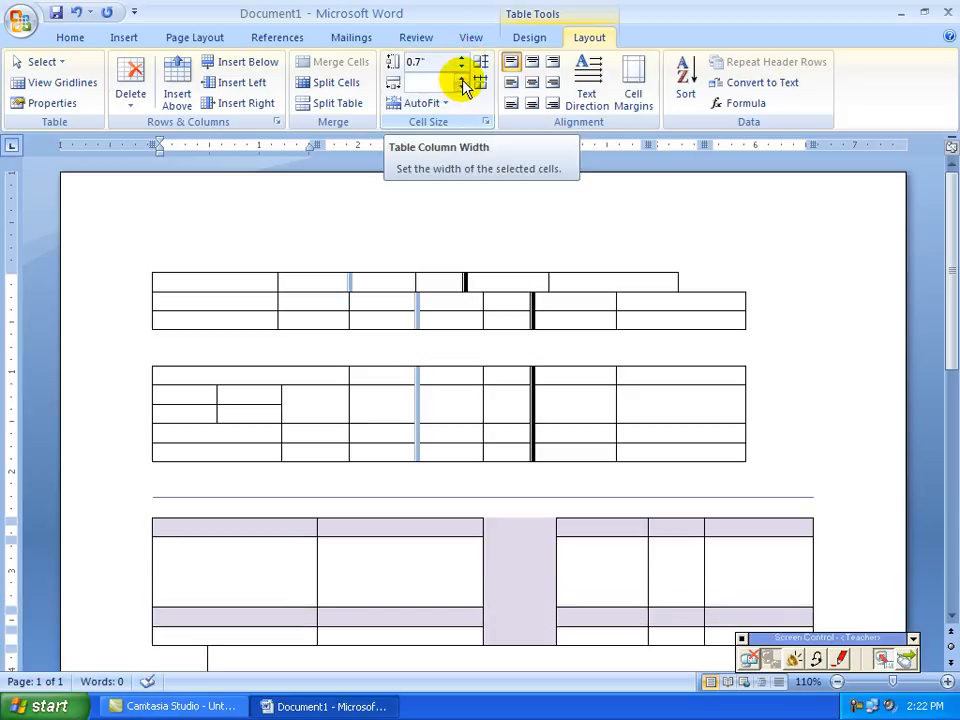
Step: Set the width of the shaded table's first column to 0.6"
{"action": "left_click", "coordinate": [463, 84]}
{"action": "left_click", "coordinate": [463, 84]}
{"action": "left_click", "coordinate": [463, 84]}
{"action": "left_click", "coordinate": [463, 84]}
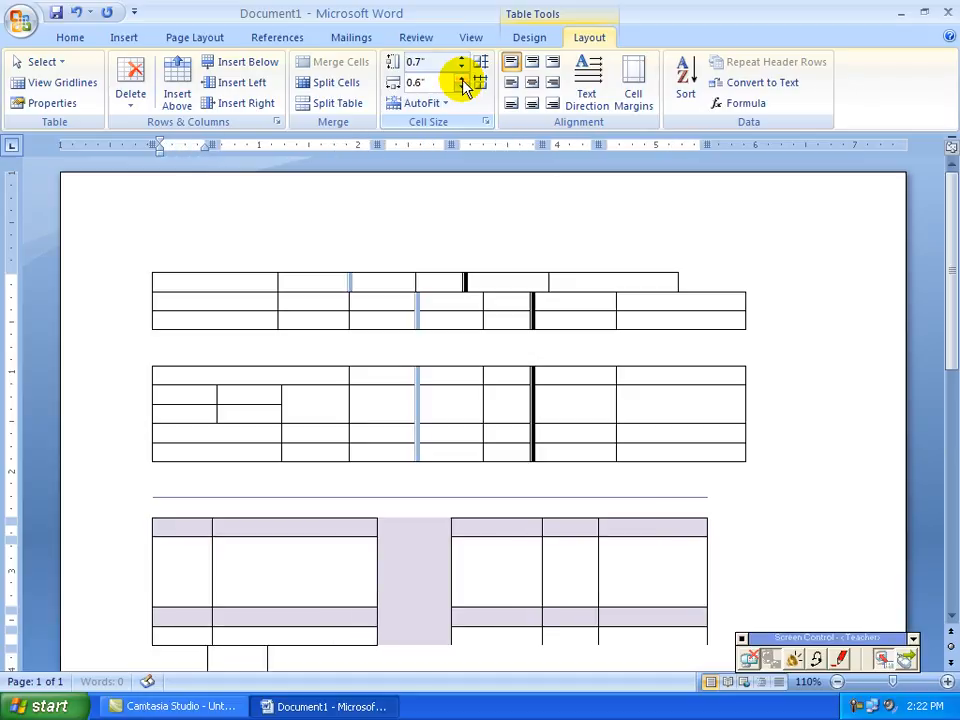
Step: Set the width of the shaded table's first column to 1"
{"action": "left_click", "coordinate": [463, 84]}
{"action": "left_click", "coordinate": [463, 84]}
{"action": "left_click", "coordinate": [463, 84]}
{"action": "left_click", "coordinate": [463, 84]}
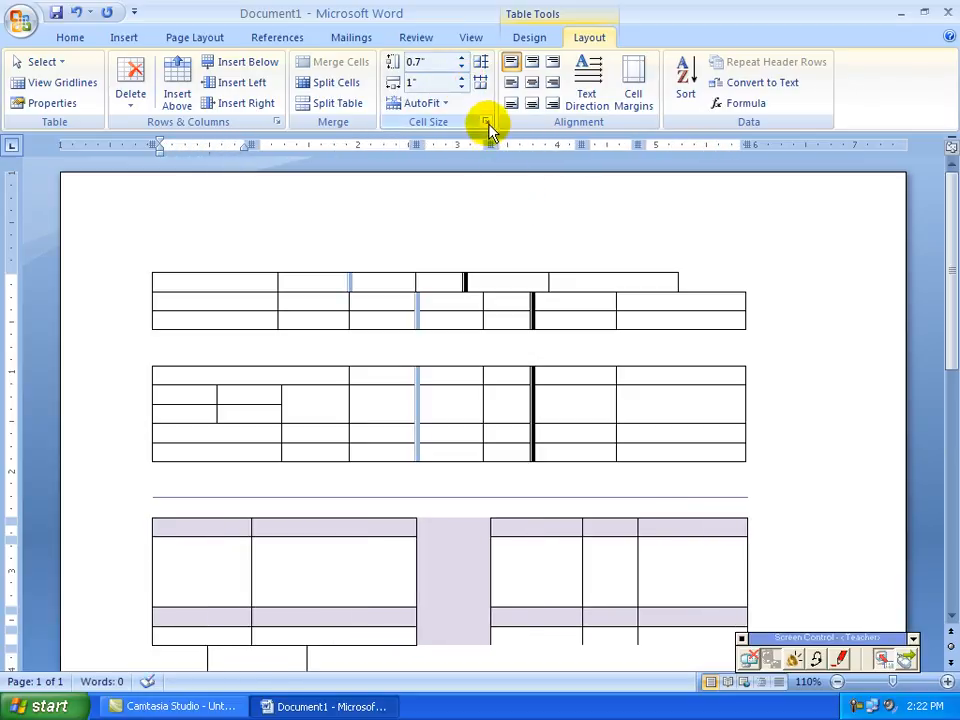
Step: In the table properties, increase the shaded table's second row height and first column width, and view the cell settings
{"action": "left_click", "coordinate": [368, 172]}
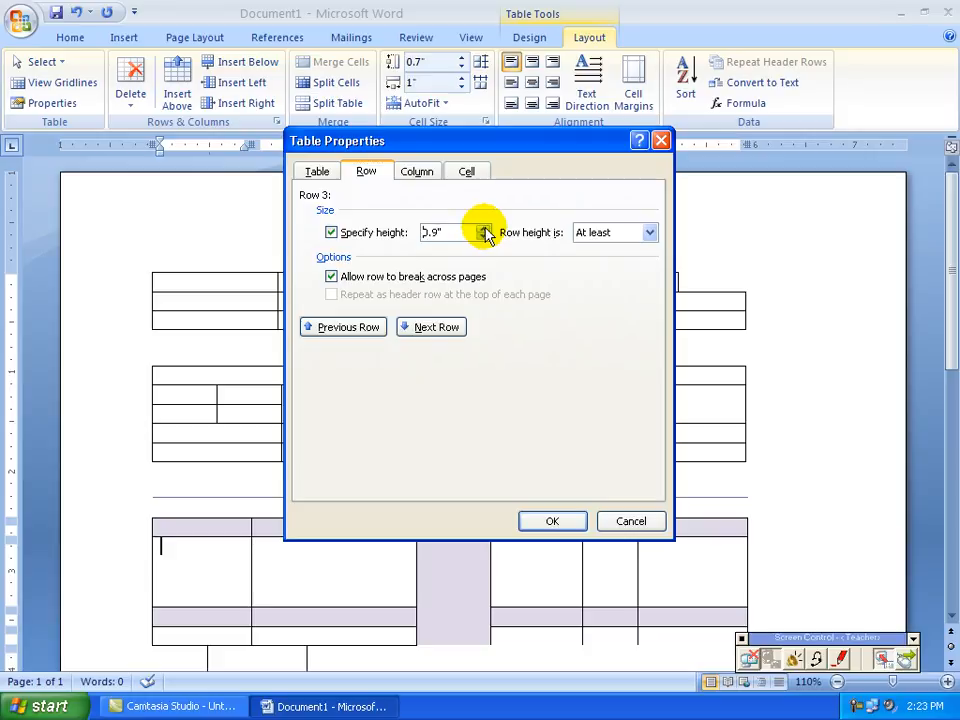
{"action": "left_click", "coordinate": [418, 171]}
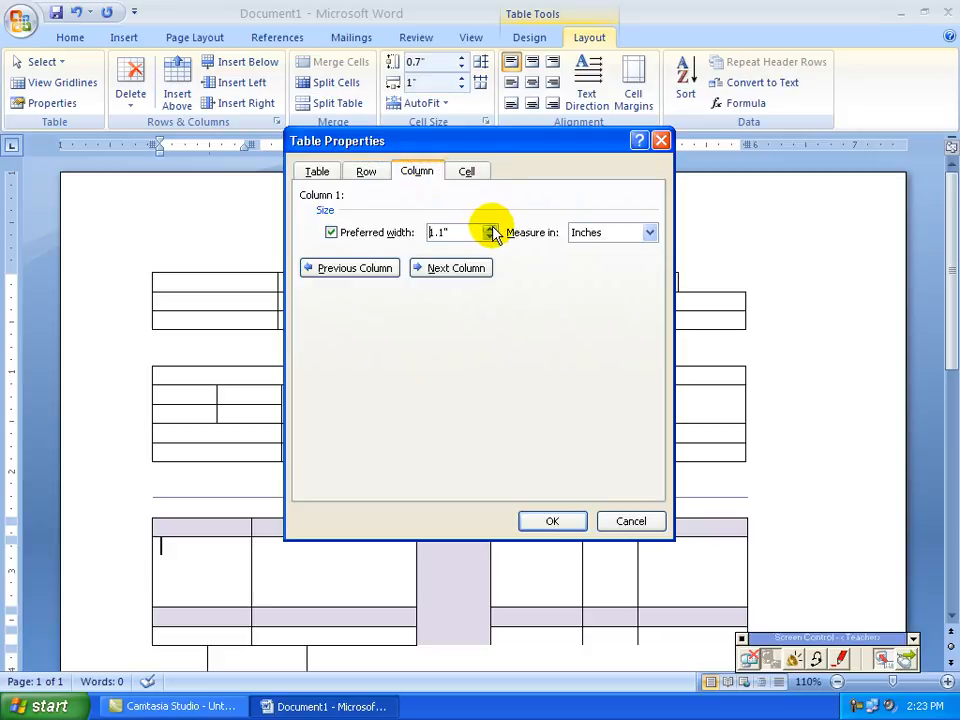
{"action": "left_click", "coordinate": [474, 172]}
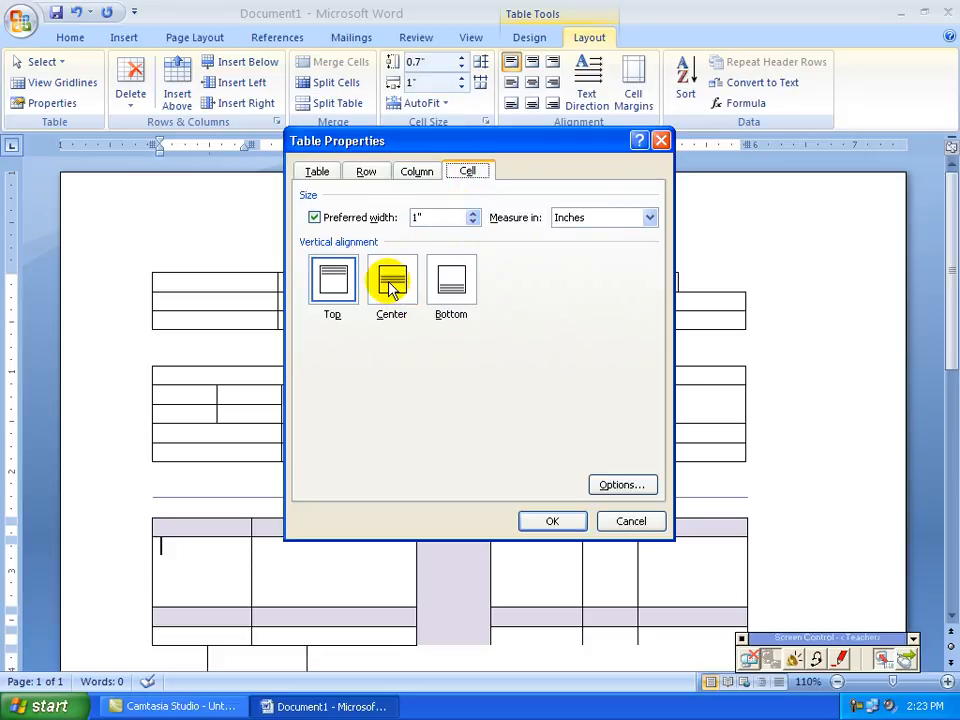
Step: Try center alignment for the shaded table, then set its alignment to Right and apply the table properties
{"action": "left_click", "coordinate": [331, 176]}
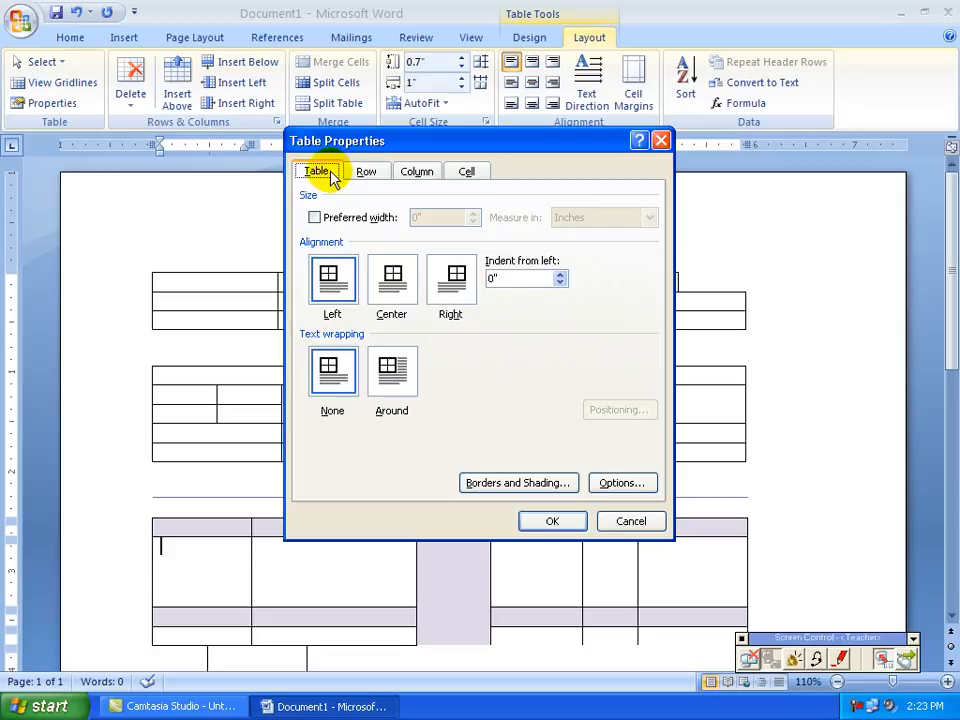
{"action": "left_click", "coordinate": [393, 285]}
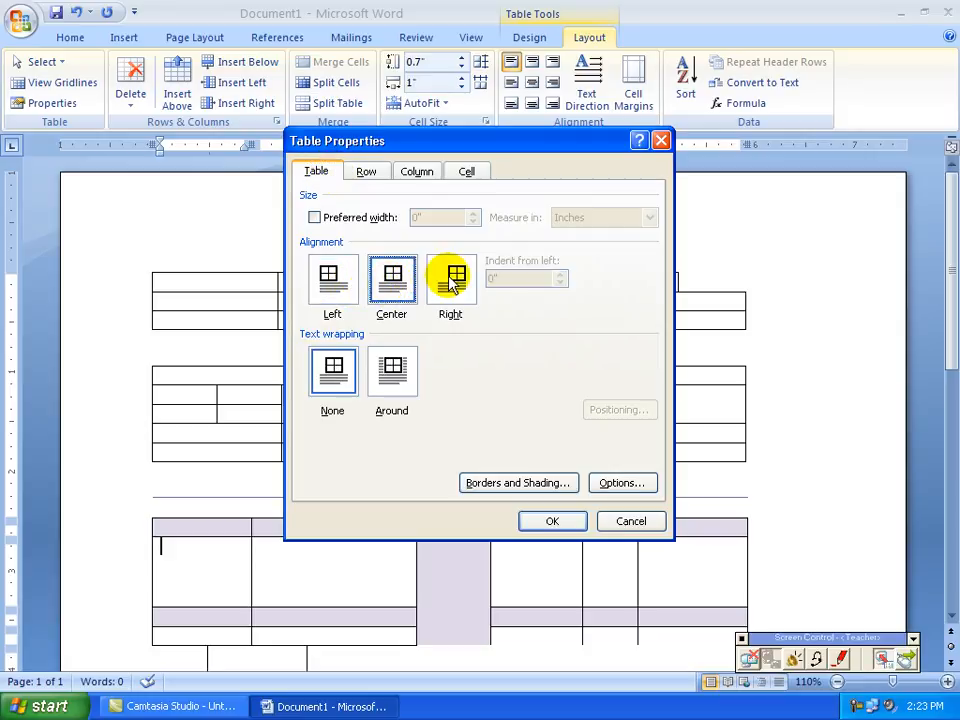
{"action": "left_click", "coordinate": [450, 277]}
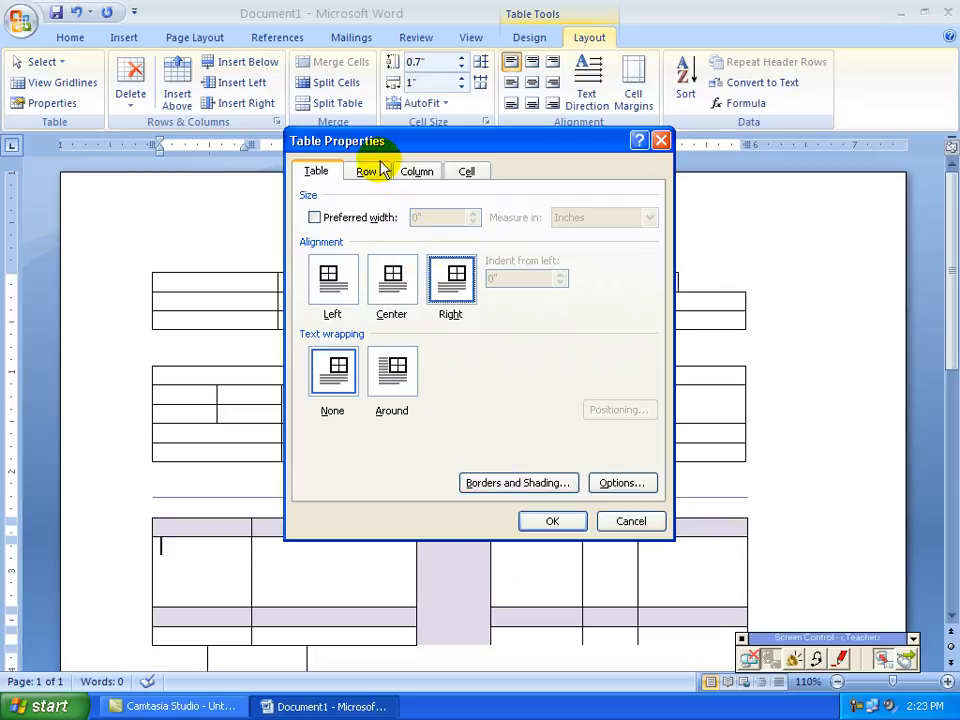
{"action": "left_click", "coordinate": [552, 521]}
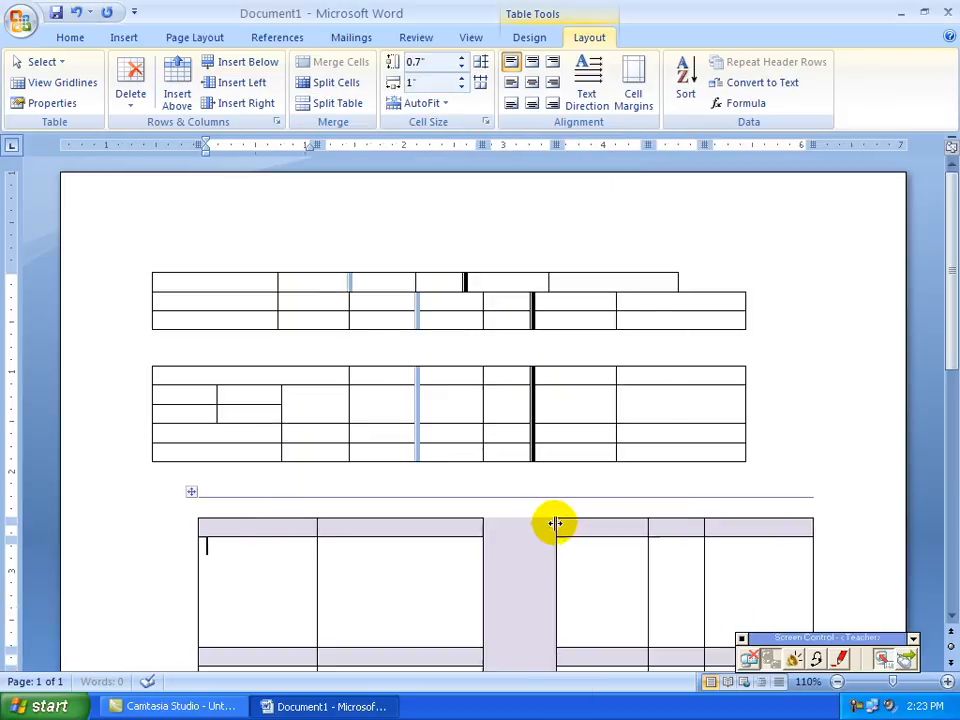